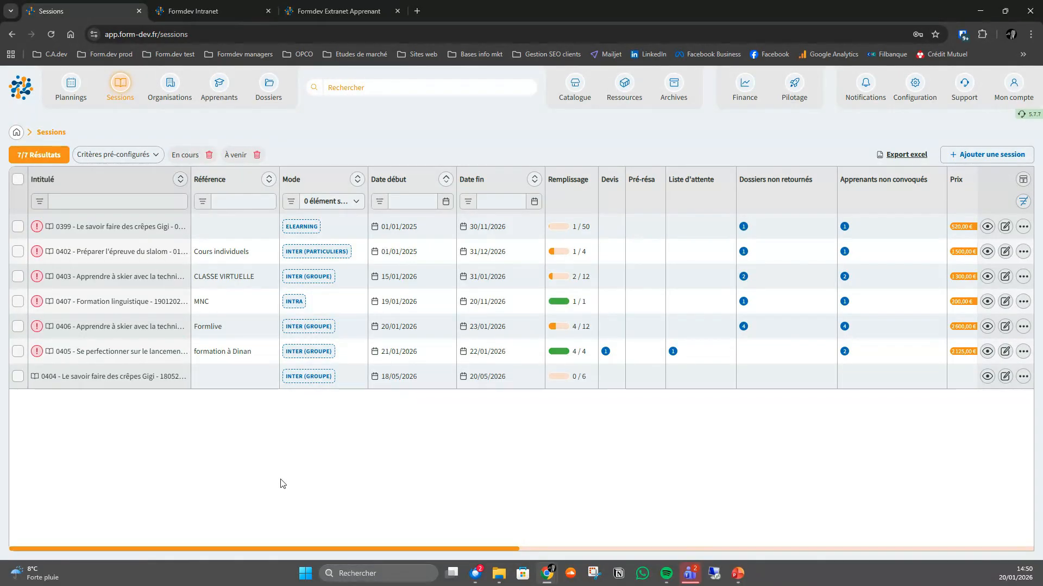
# - In session 0406's agenda, create a planning slot on 22/01/2026 from 15:00 to 17:00 with the Théorie module
pyautogui.click(118, 328)
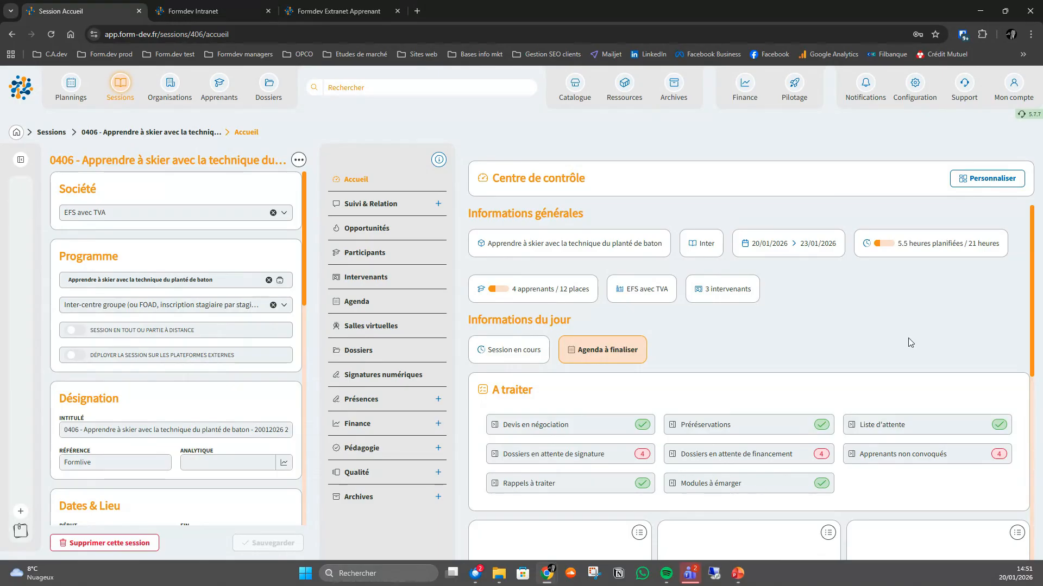
pyautogui.click(360, 310)
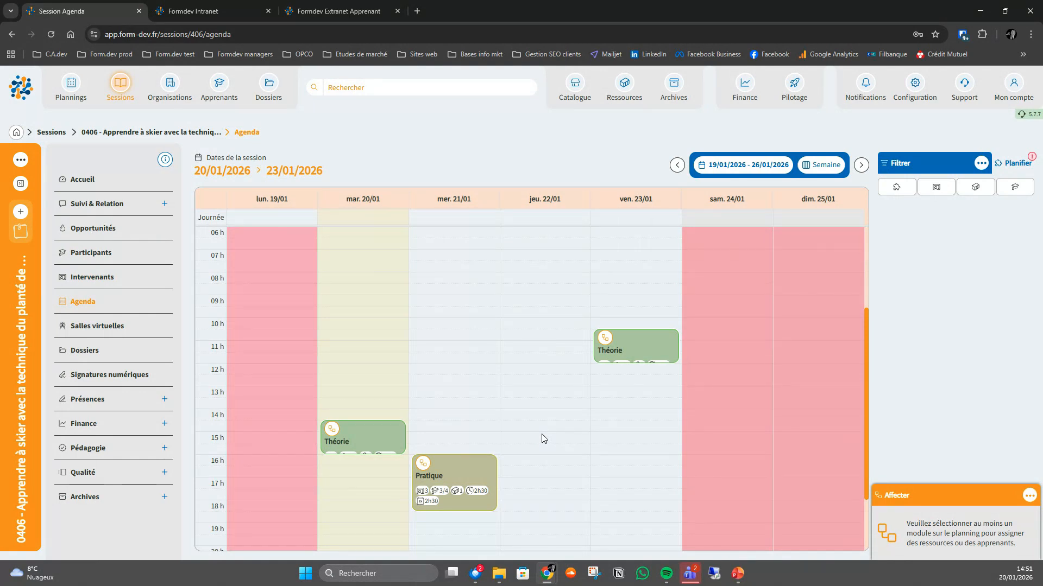
pyautogui.moveTo(538, 460); pyautogui.dragTo(598, 449)
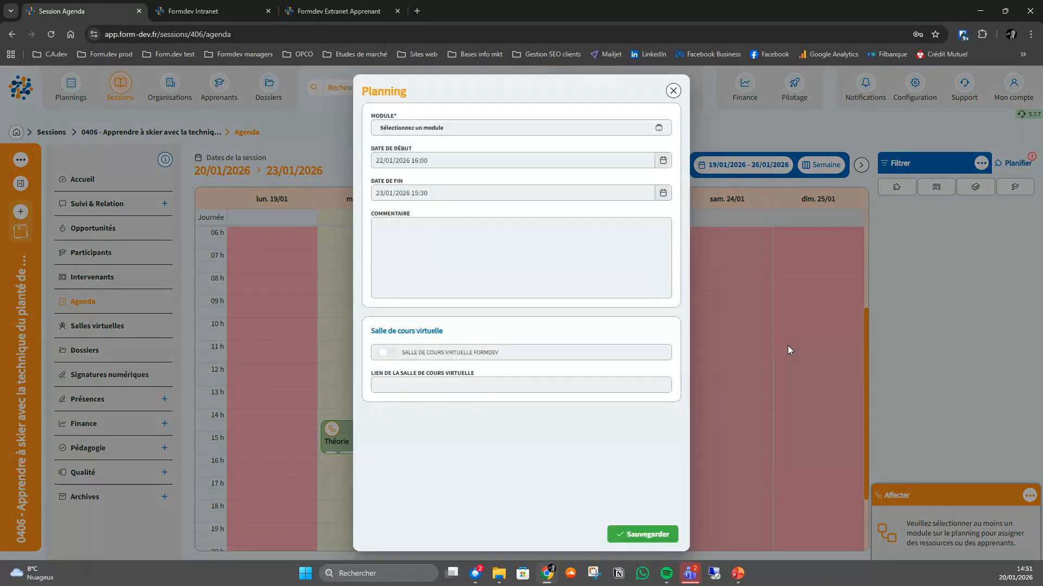
pyautogui.click(673, 91)
pyautogui.moveTo(542, 438); pyautogui.dragTo(540, 476)
pyautogui.click(437, 128)
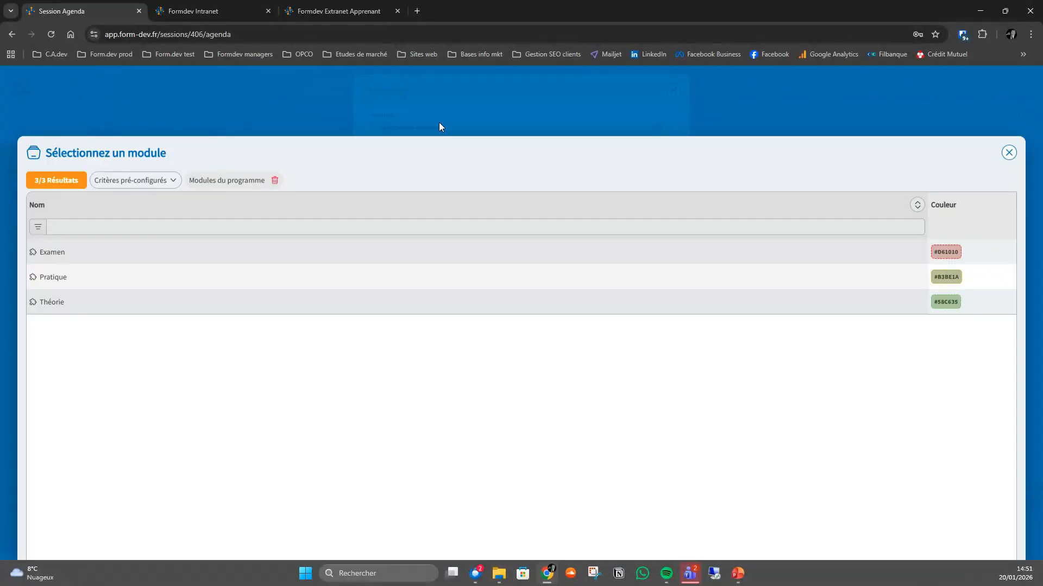
pyautogui.click(58, 250)
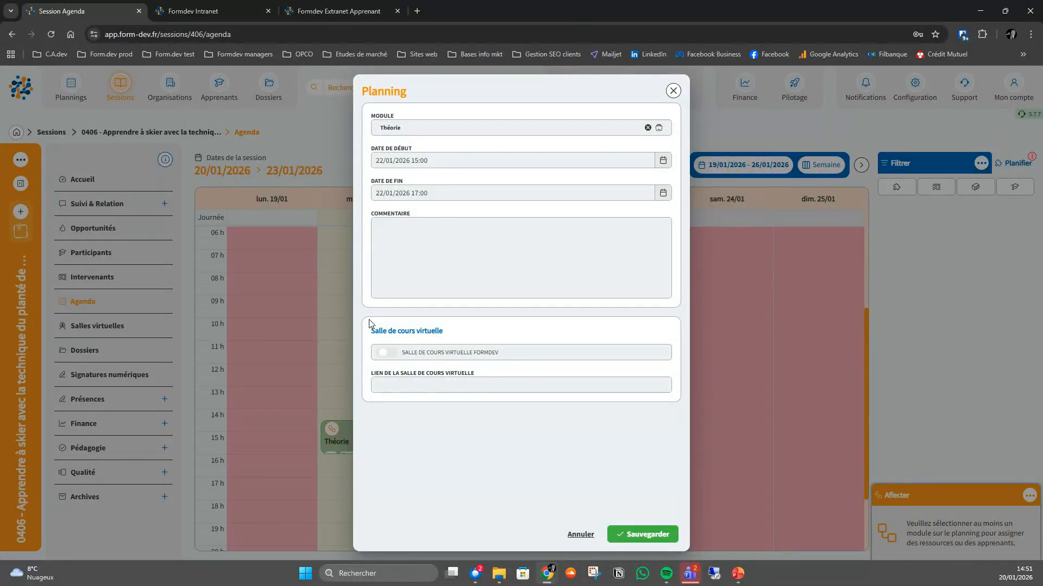
# - Enable the Formdev virtual classroom with participants arriving in the waiting room, and save the planning slot
pyautogui.click(383, 356)
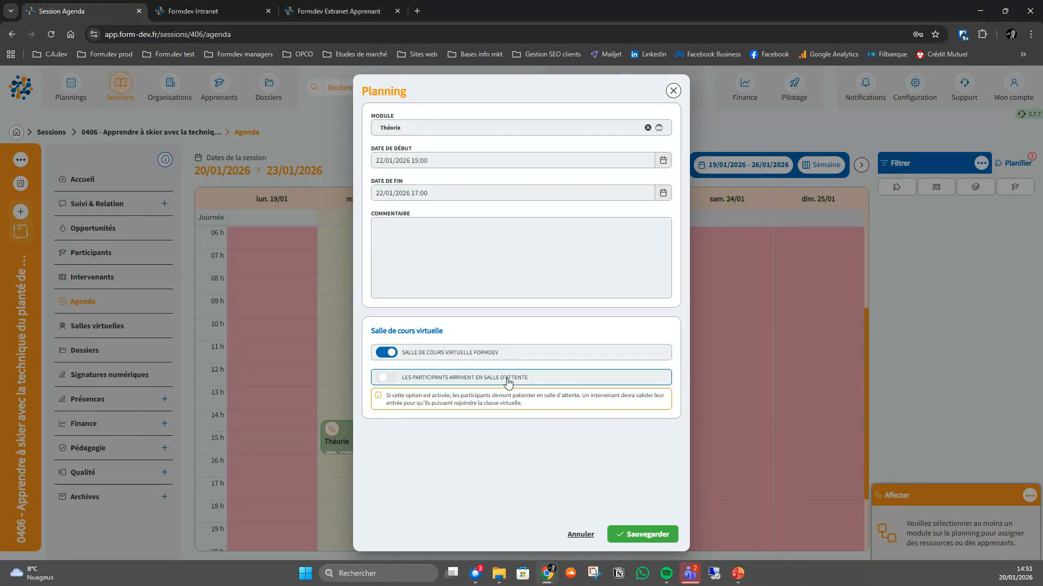
pyautogui.click(382, 382)
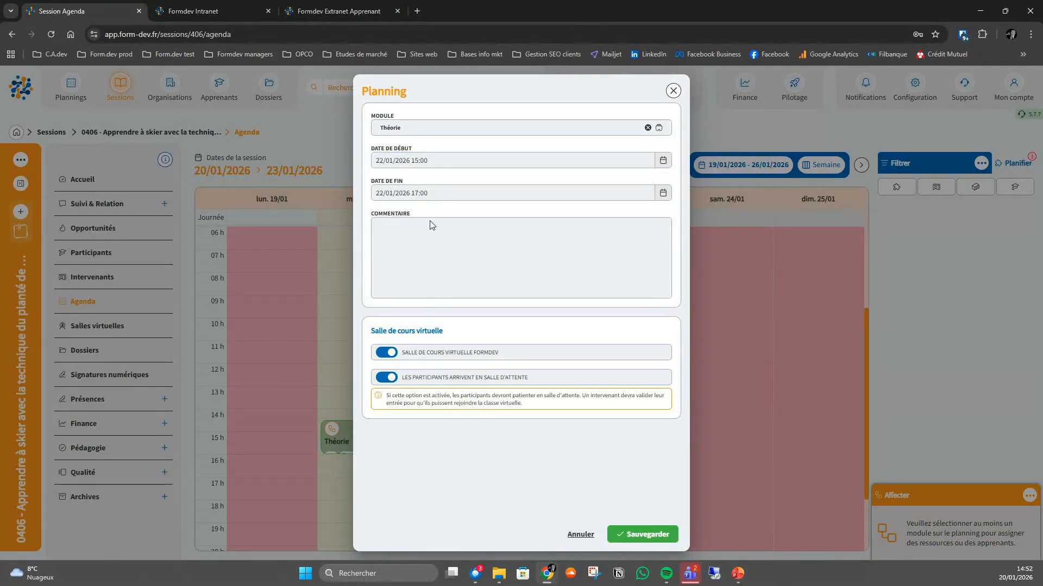
pyautogui.click(647, 535)
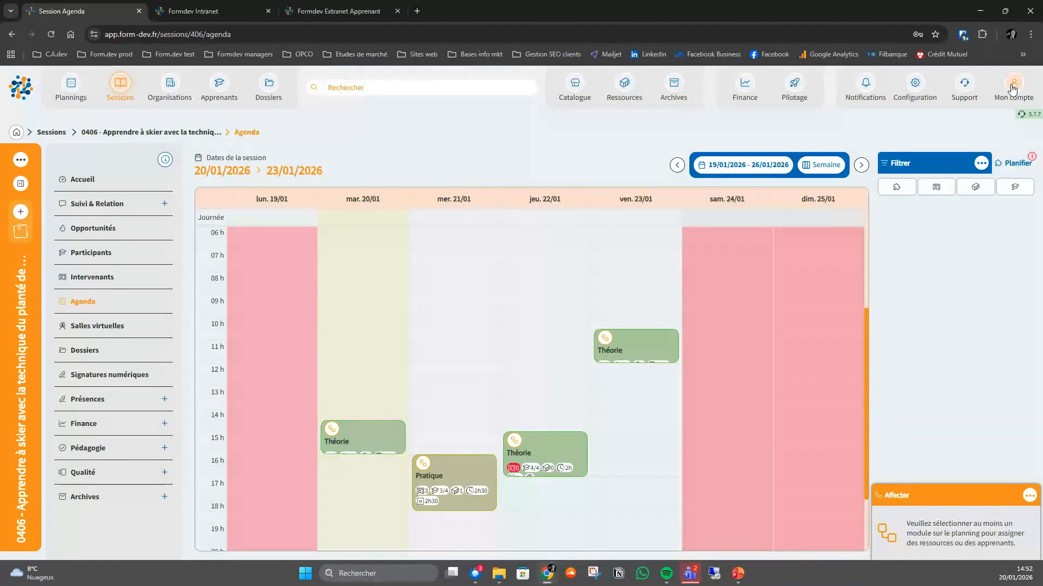
# - Open the virtual rooms (Salles virtuelles) settings in the general configuration
pyautogui.click(916, 87)
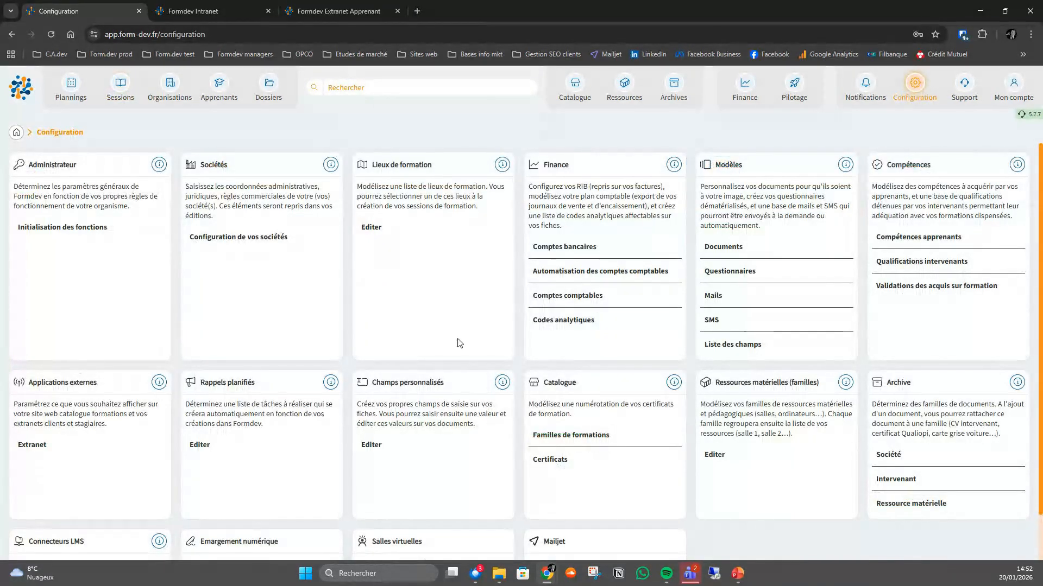
pyautogui.scroll(-1, 448, 335)
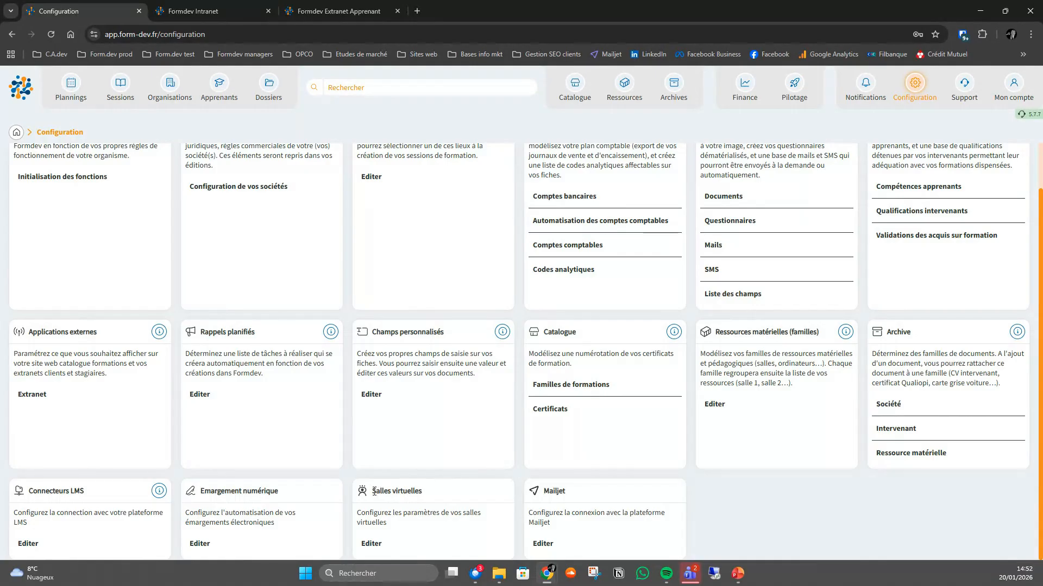
pyautogui.tripleClick(422, 493)
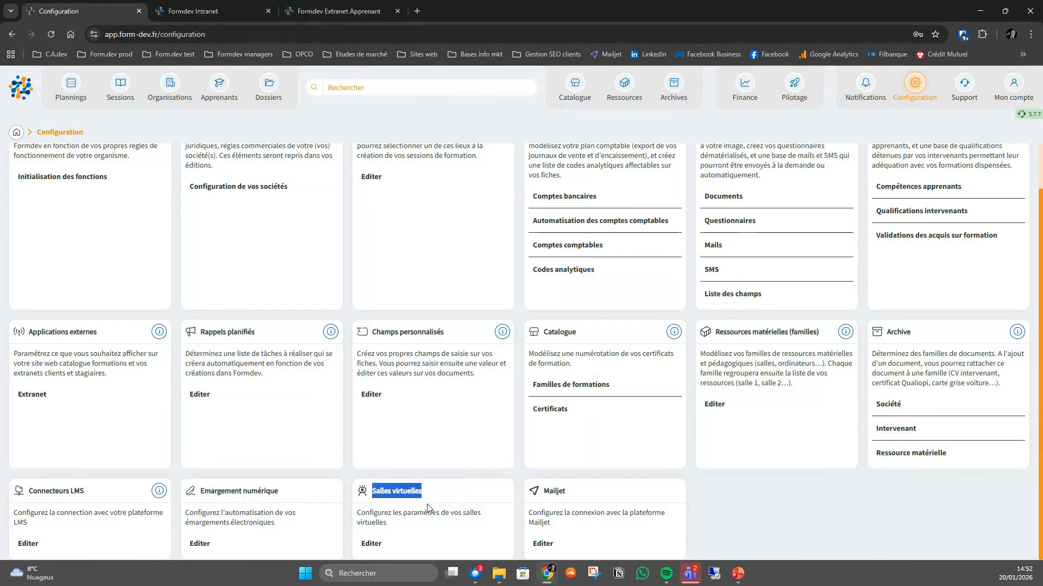
pyautogui.click(370, 545)
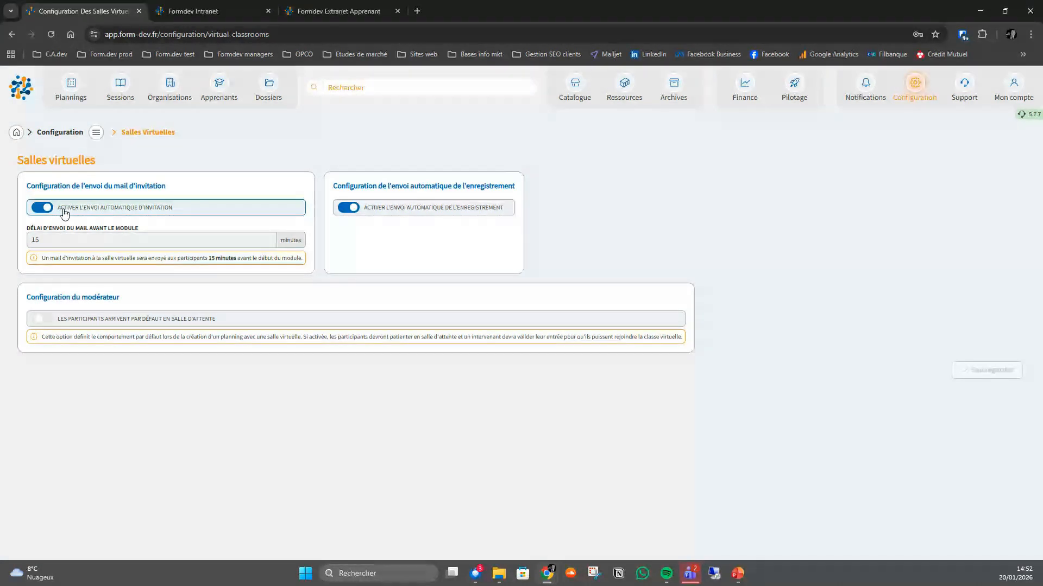
# - Review the invitation e-mail, recording and moderator settings, and try switching on waiting-room arrival by default without saving
pyautogui.moveTo(27, 186); pyautogui.dragTo(178, 194)
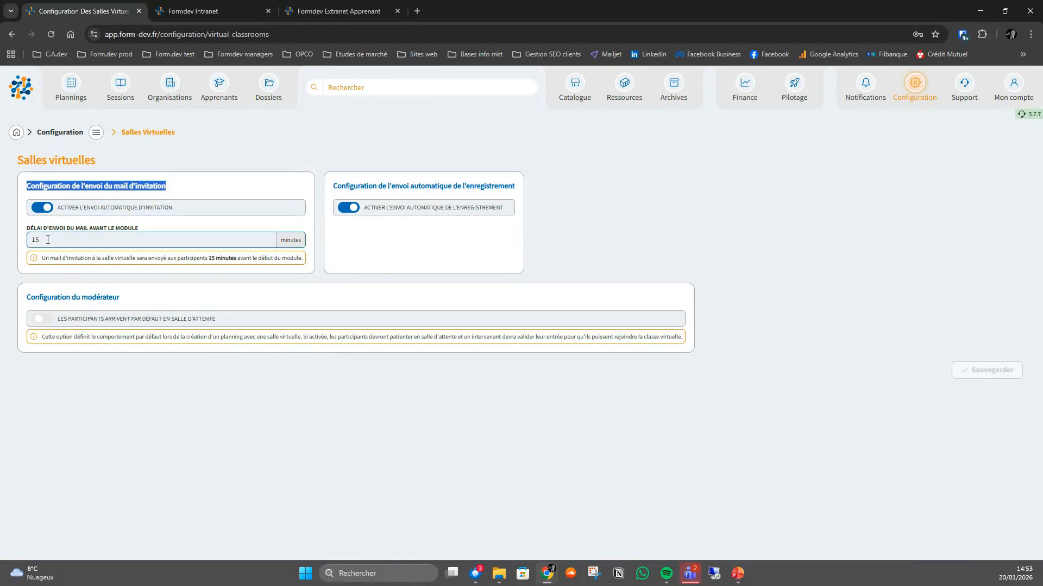
pyautogui.moveTo(48, 239); pyautogui.dragTo(31, 239)
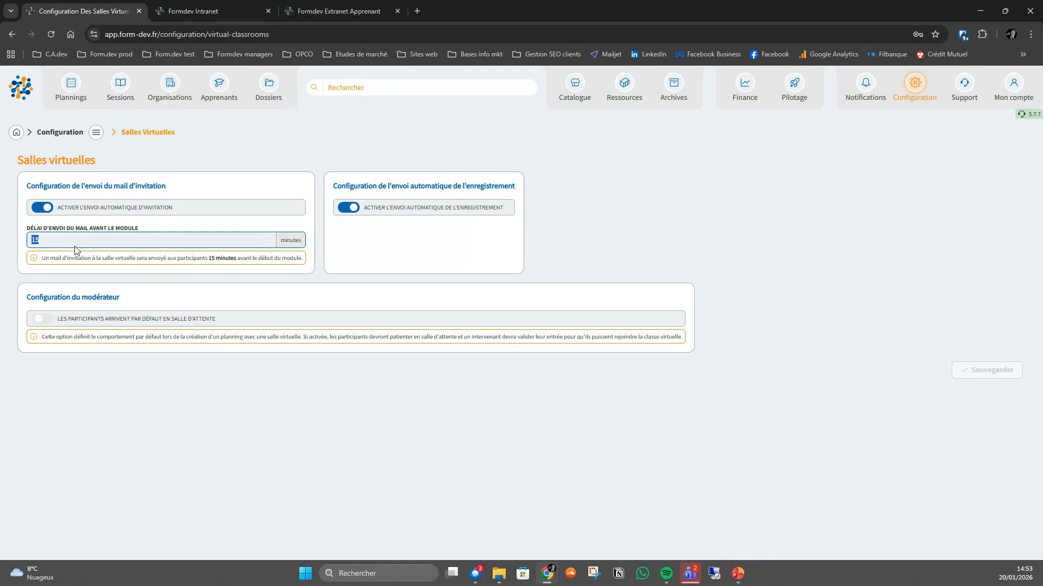
pyautogui.moveTo(335, 186); pyautogui.dragTo(523, 180)
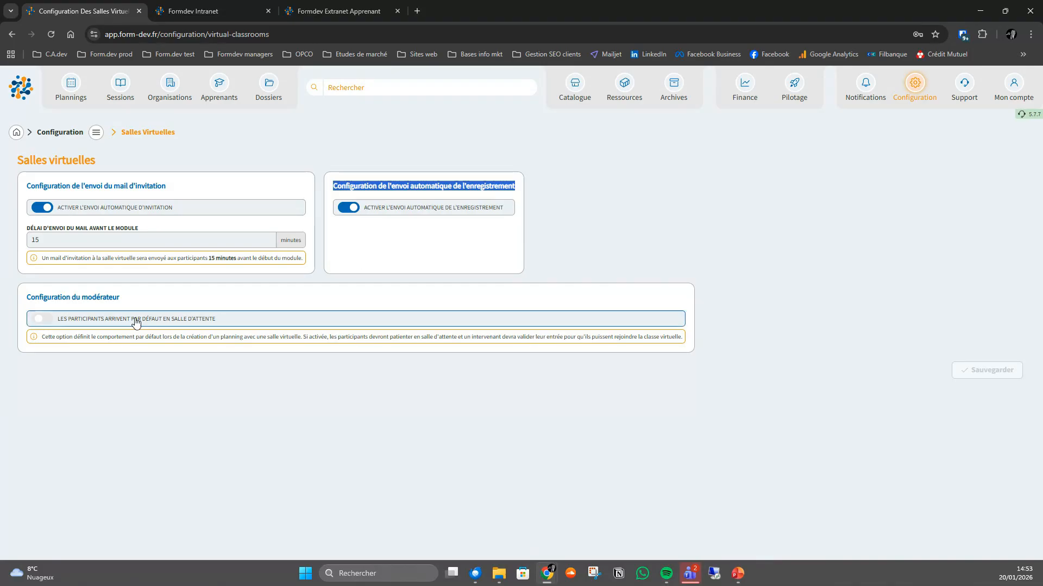
pyautogui.click(27, 300)
pyautogui.moveTo(28, 300); pyautogui.dragTo(131, 304)
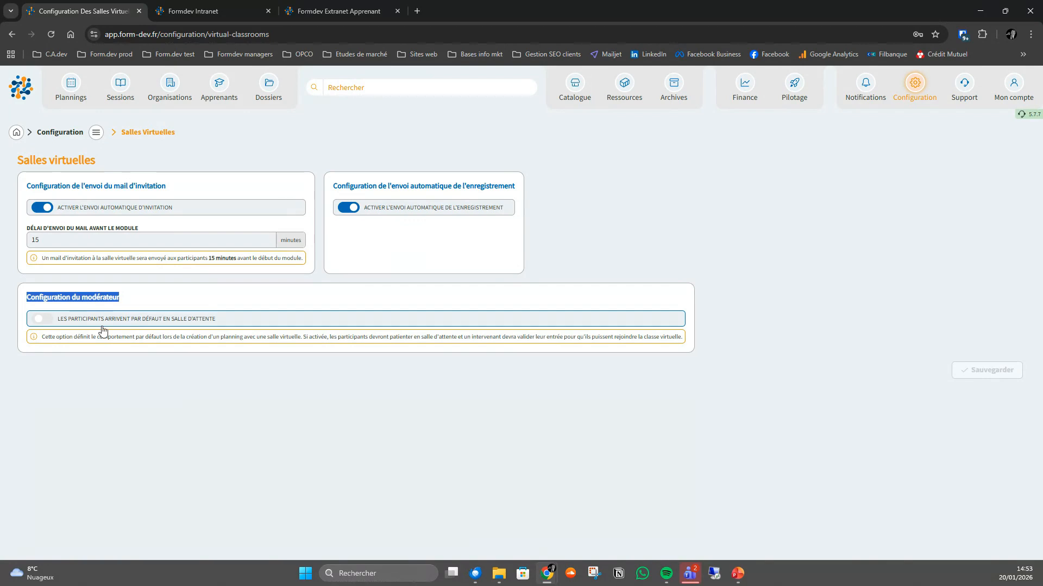
pyautogui.click(43, 320)
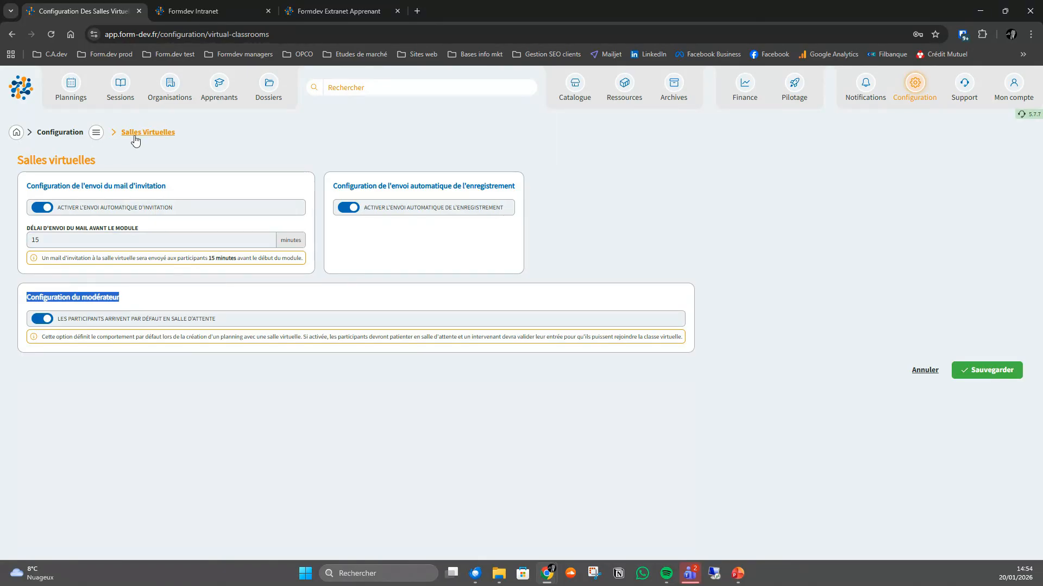
# - Return to session 0406 and display its agenda to check the planned modules
pyautogui.click(121, 95)
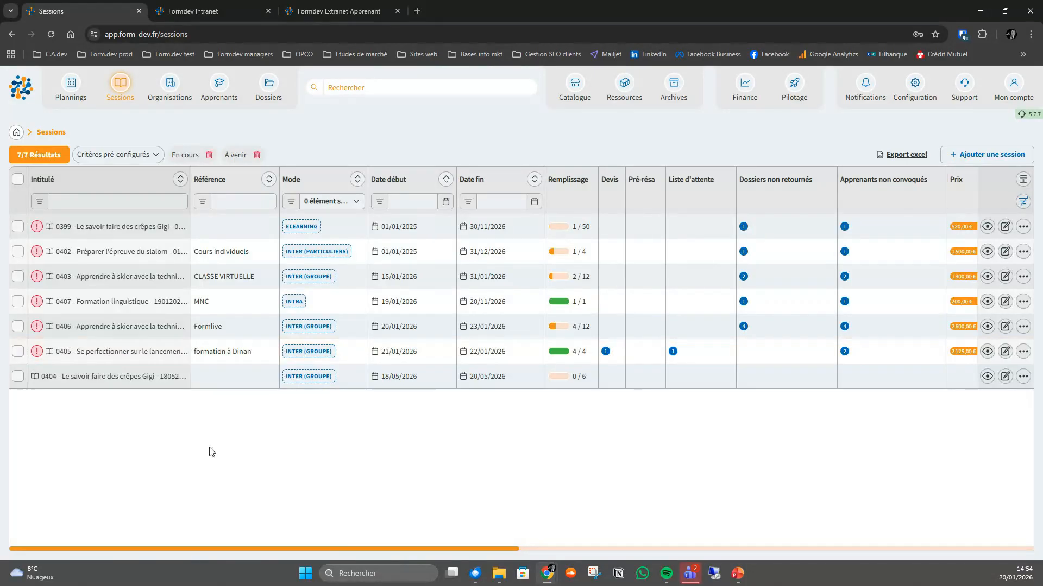
pyautogui.click(159, 321)
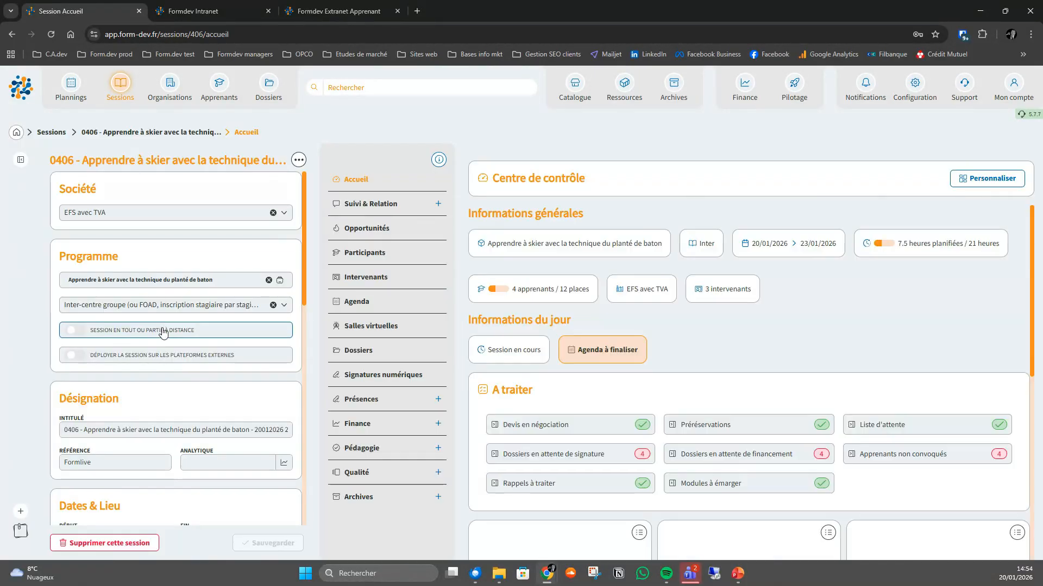
pyautogui.click(353, 304)
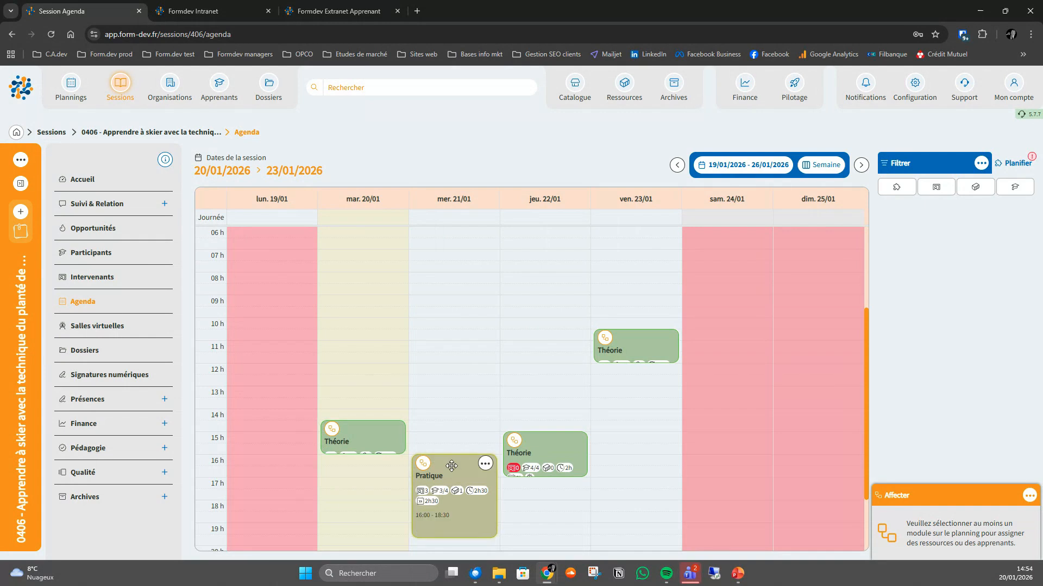
pyautogui.moveTo(639, 348)
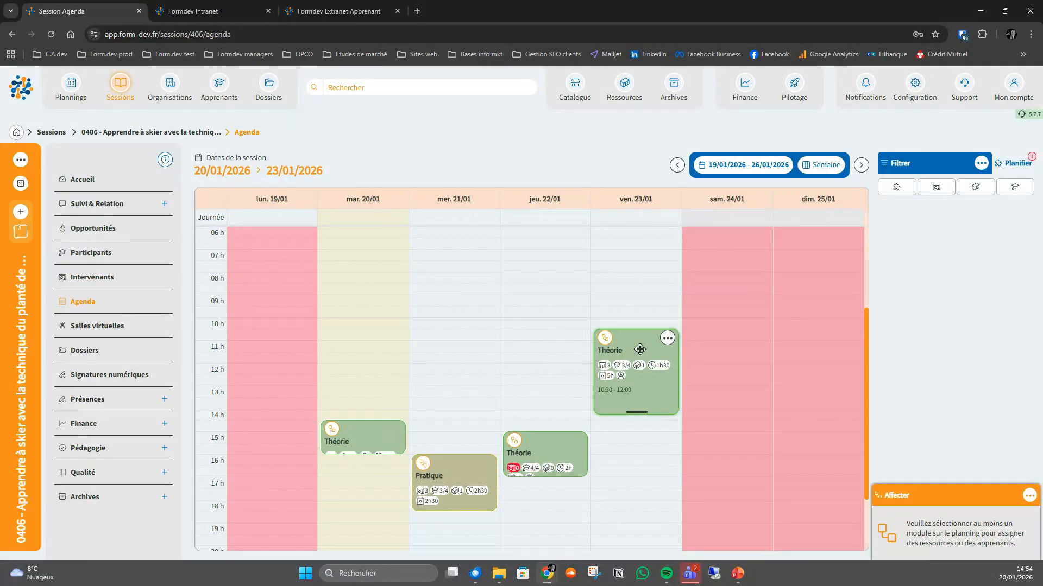
# - Select all participants of the session and prepare a group e-mail with the template "Planning de formation et lien salle virtuelle"
pyautogui.click(99, 263)
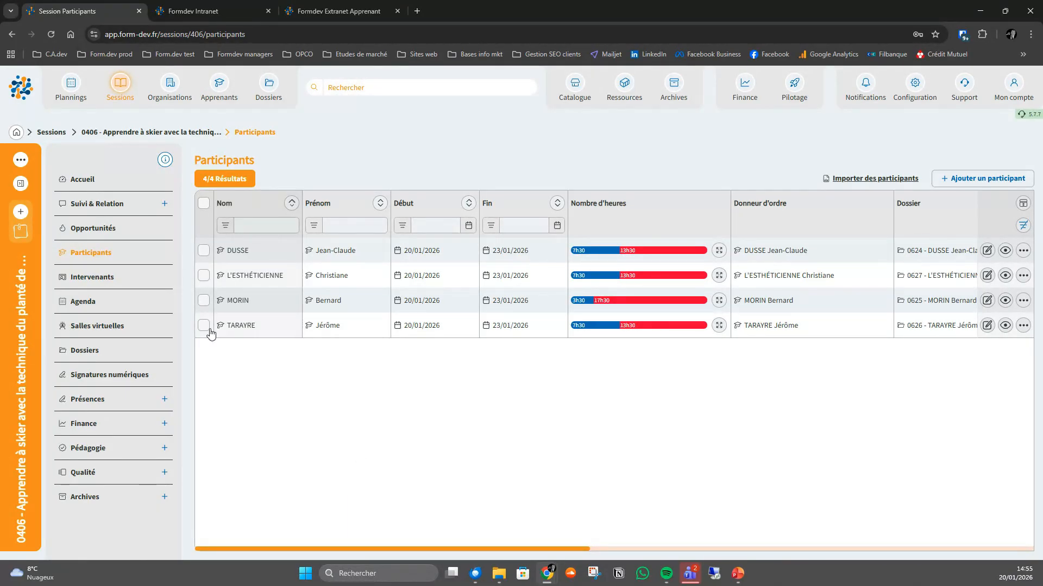
pyautogui.click(204, 207)
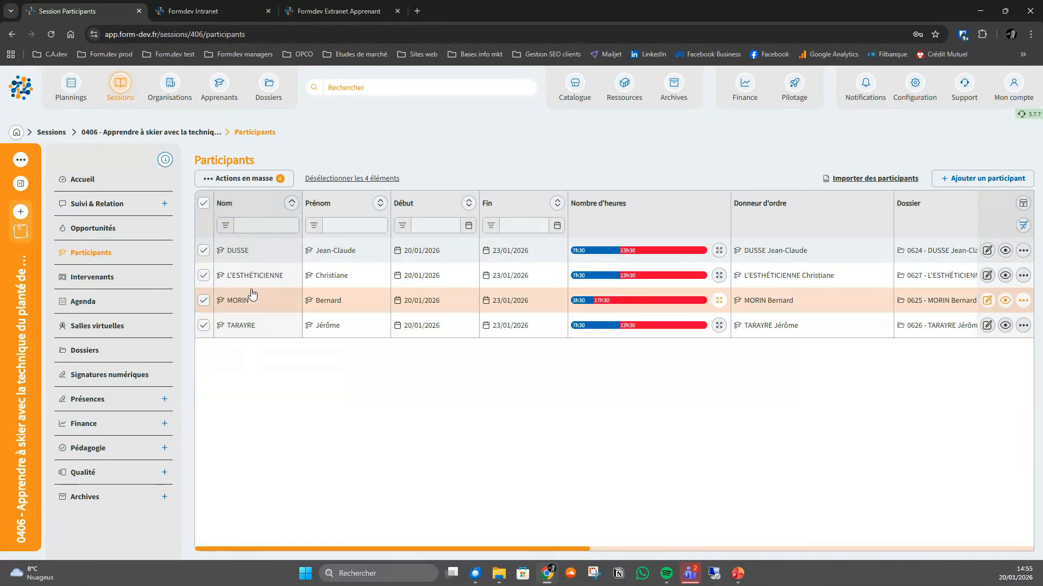
pyautogui.click(249, 177)
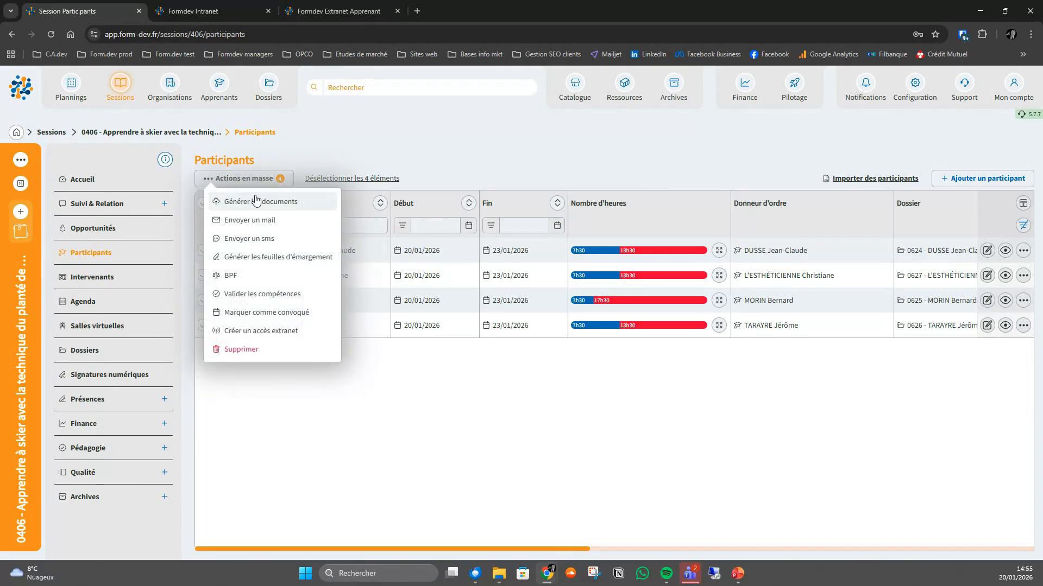
pyautogui.click(256, 223)
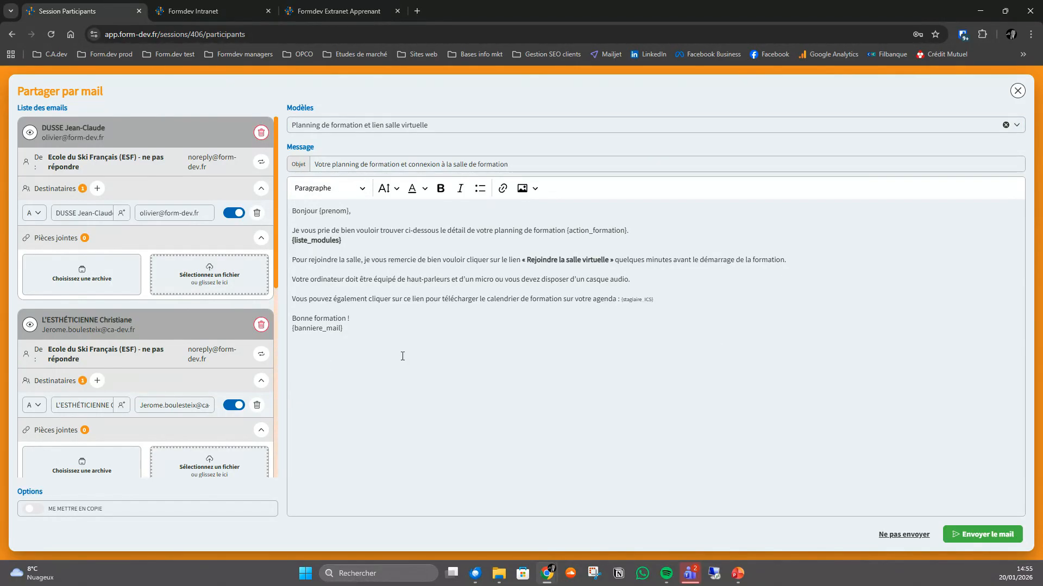
# - Preview the group e-mail as personalised for the first recipient, and close it without sending
pyautogui.scroll(-3, 210, 217)
pyautogui.scroll(-5, 209, 217)
pyautogui.scroll(7, 206, 295)
pyautogui.click(30, 134)
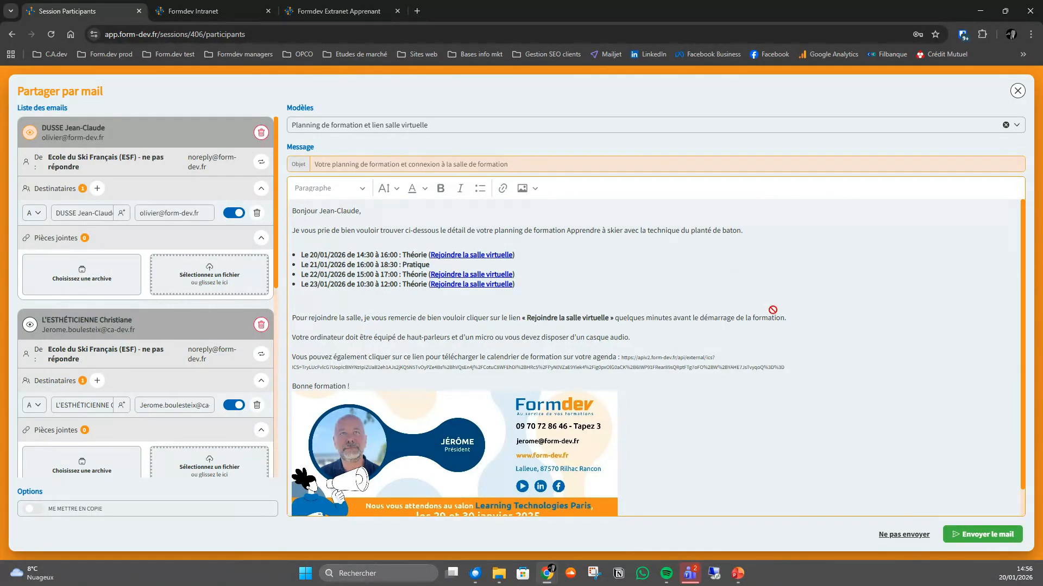
pyautogui.click(904, 534)
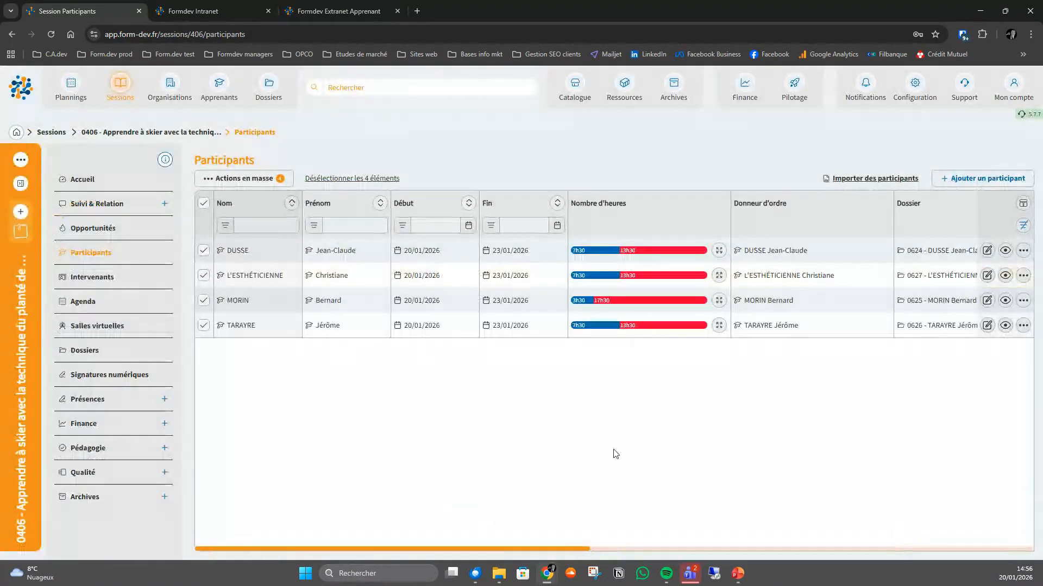
# - From the agenda, prepare an e-mail to the participants of the 20/01 Théorie module, preview it for the first recipient, and close it unsent
pyautogui.click(84, 306)
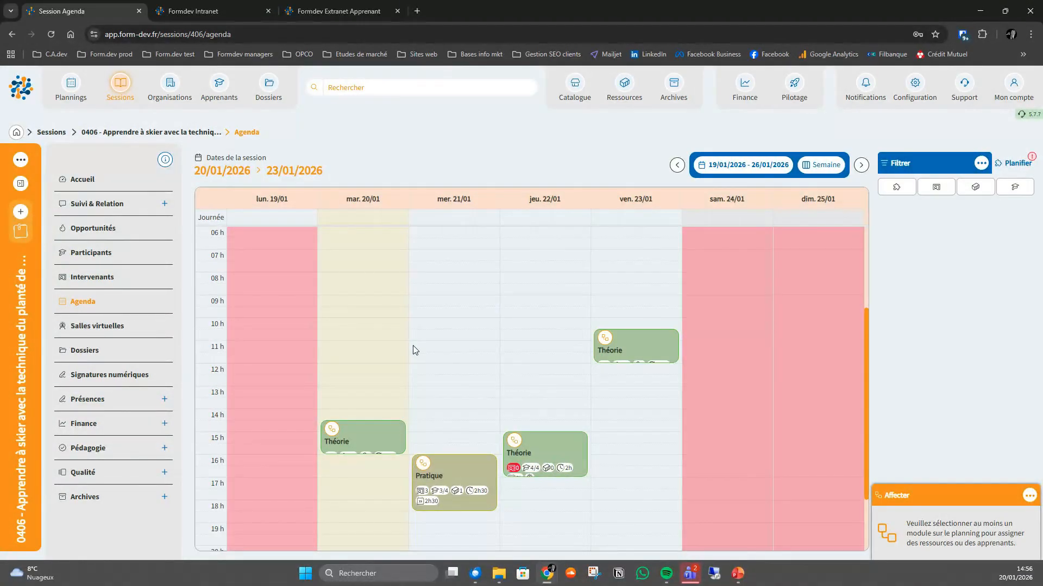
pyautogui.moveTo(394, 433)
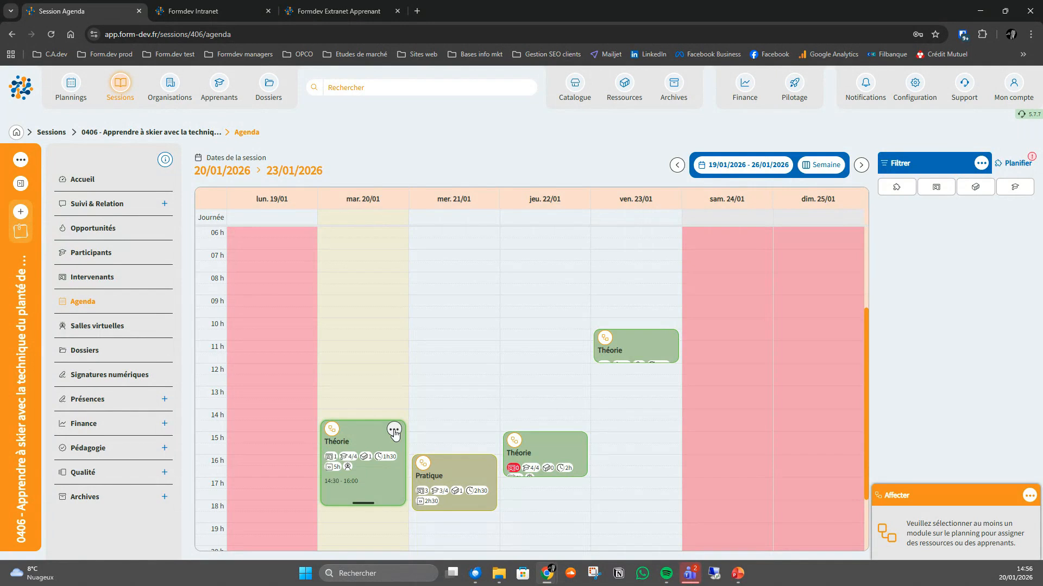
pyautogui.click(394, 430)
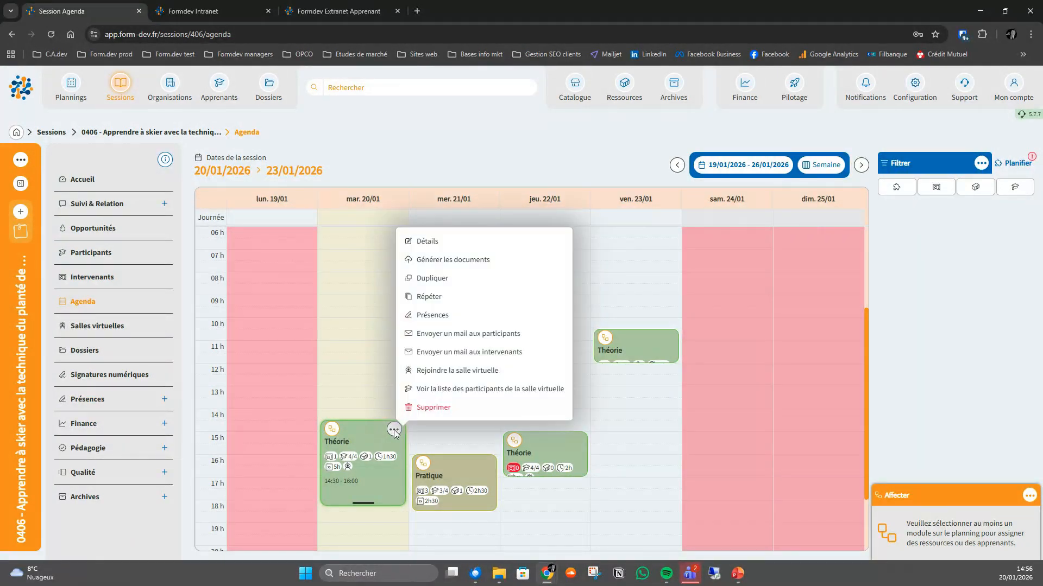
pyautogui.click(439, 336)
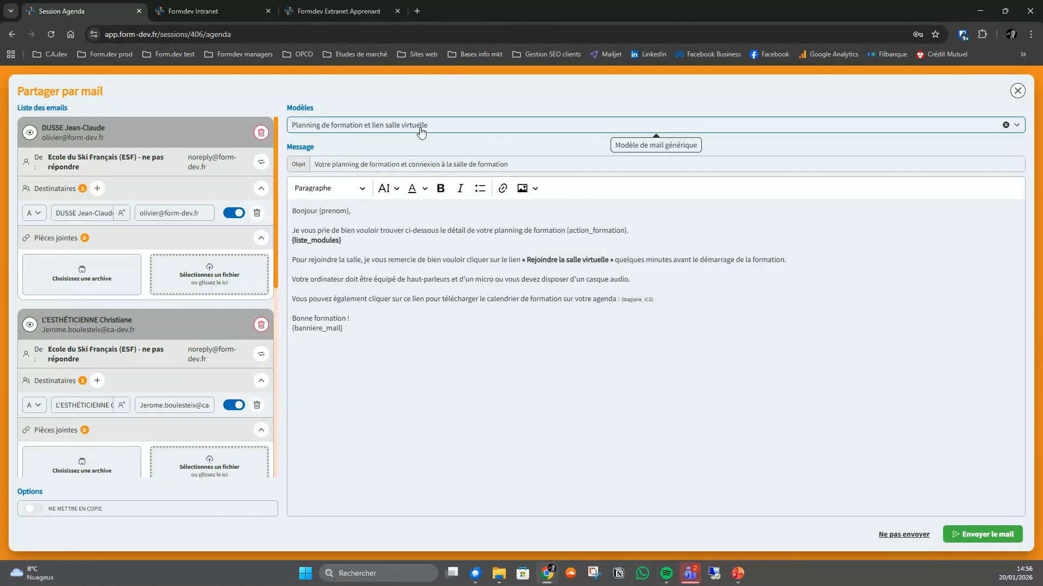
pyautogui.click(31, 134)
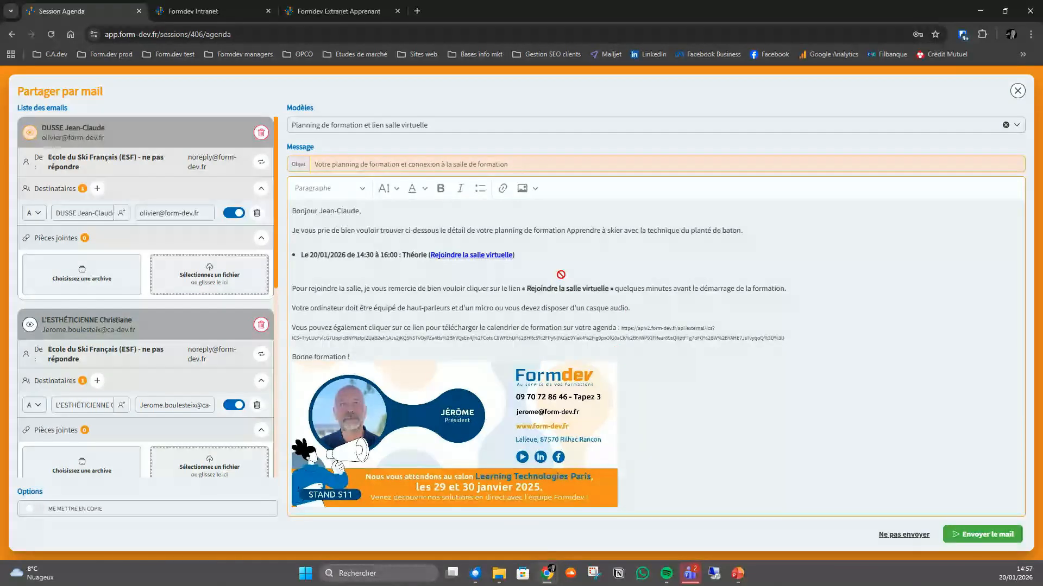
pyautogui.click(1017, 91)
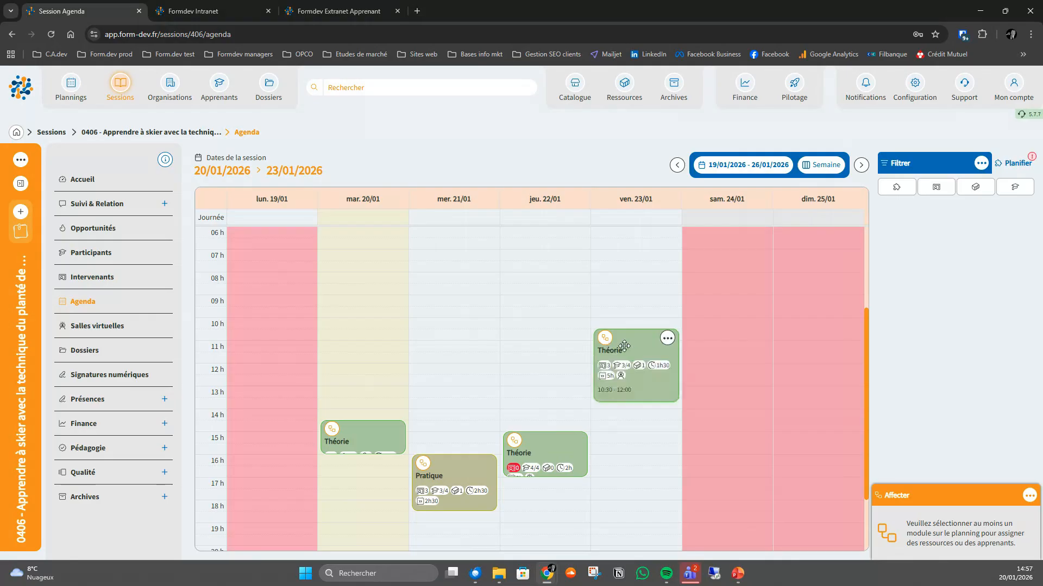
# - Switch to the Formdev Intranet and open the trainer's session list
pyautogui.click(217, 14)
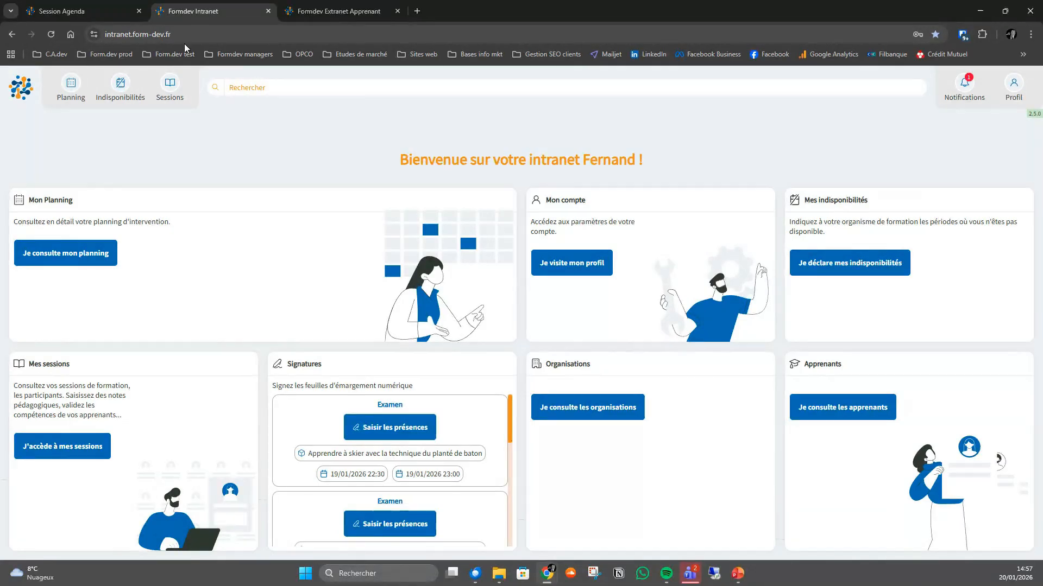
pyautogui.click(80, 444)
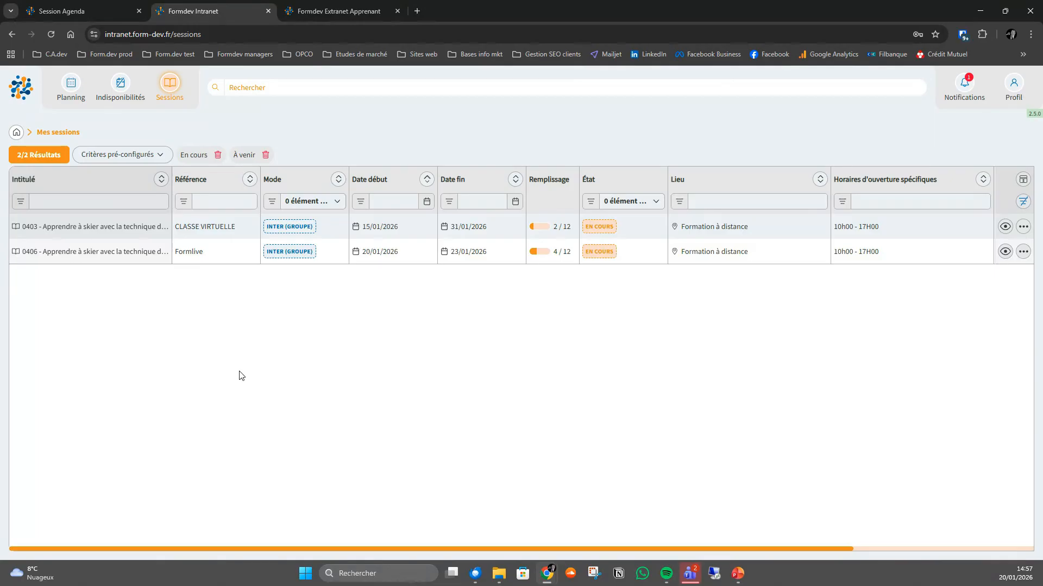
# - Open the agenda of session 0406, preview the participant e-mail for the 20/01 Théorie module, and close it without sending
pyautogui.click(99, 252)
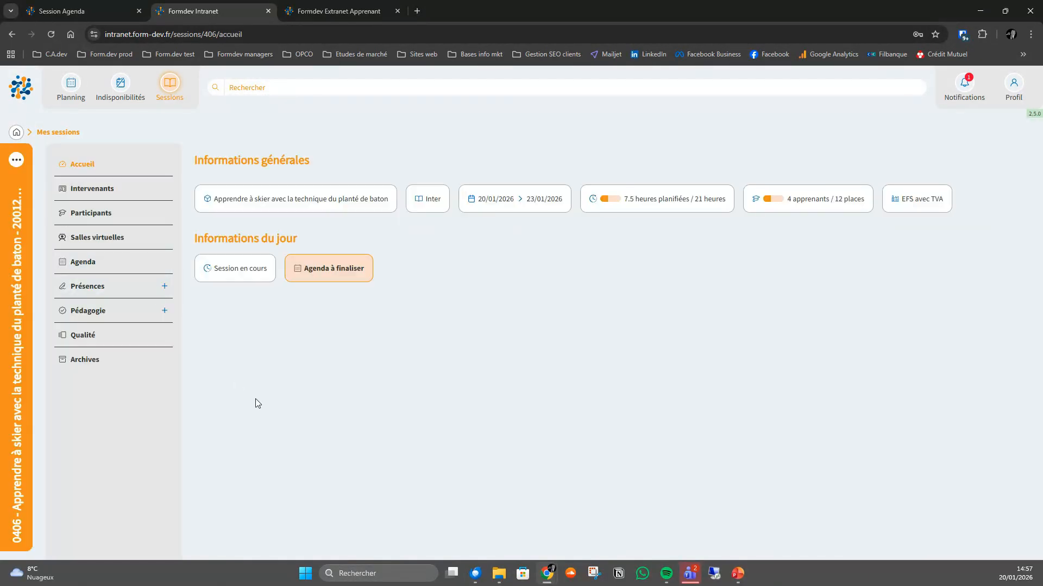
pyautogui.click(84, 262)
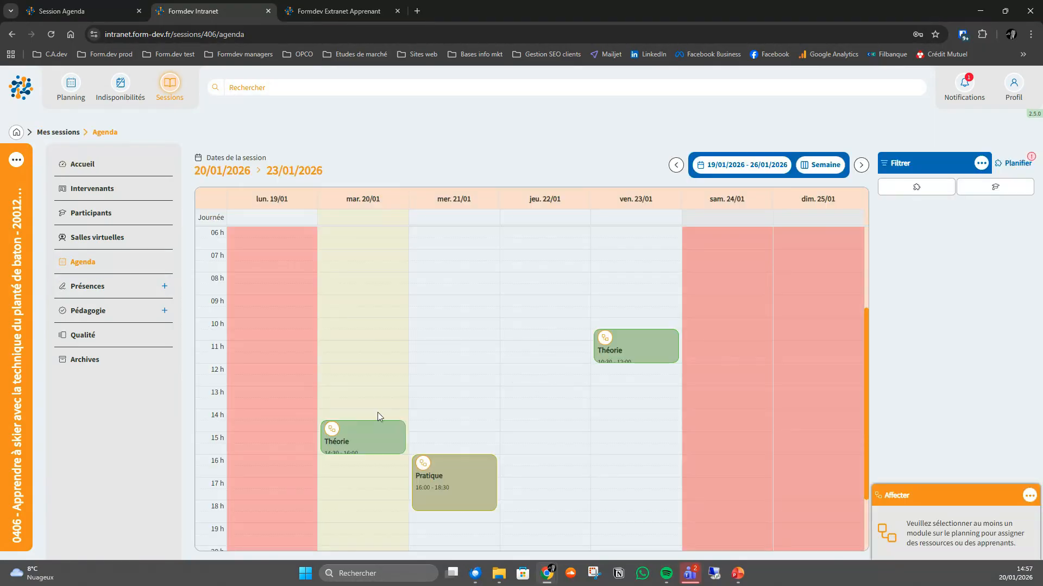
pyautogui.click(394, 430)
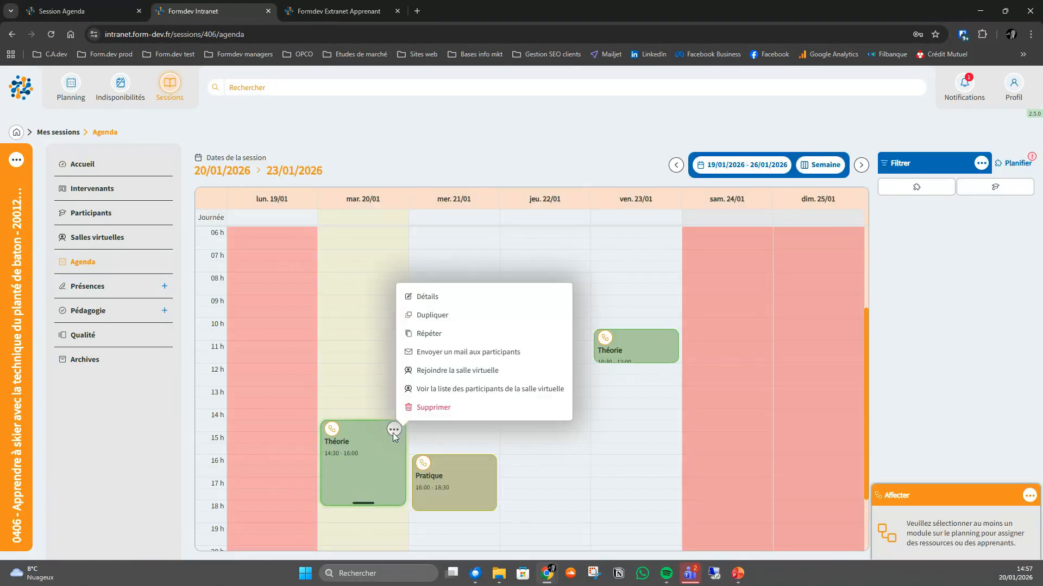
pyautogui.click(470, 354)
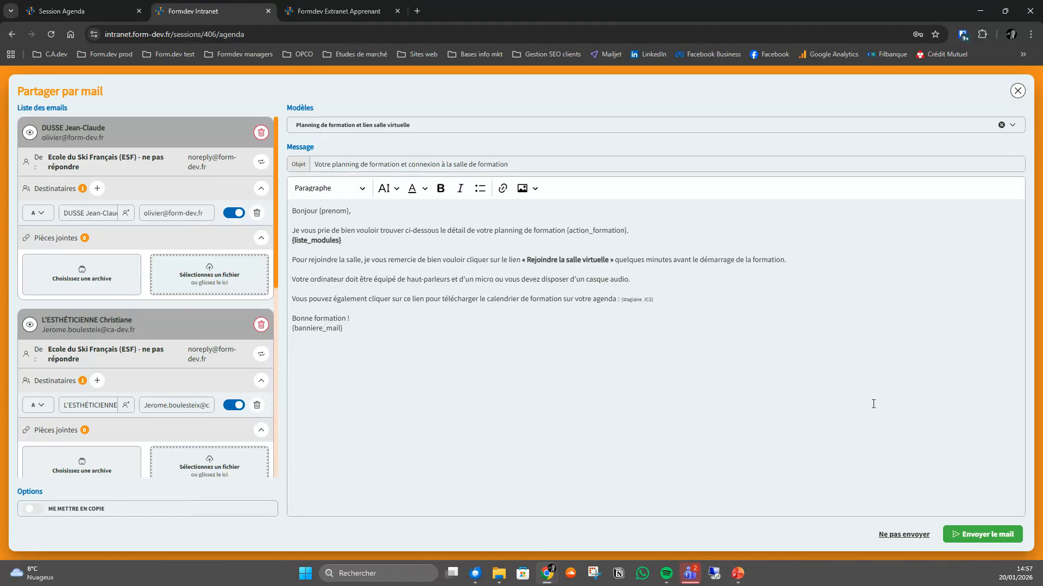
pyautogui.click(1017, 91)
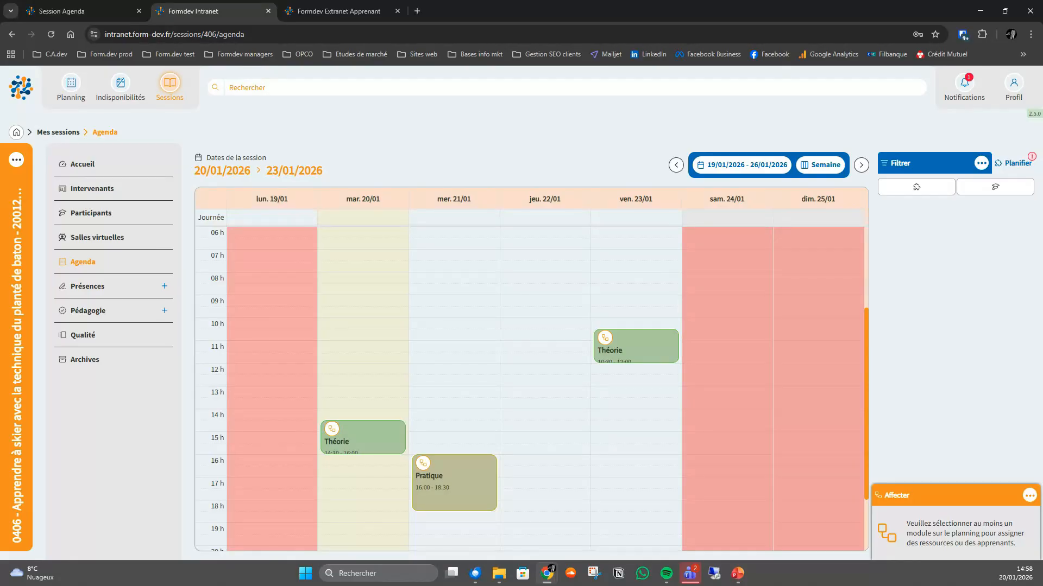
# - Switch to the mail client to view the virtual classroom invitation for the Théorie module, and return to the intranet agenda
pyautogui.moveTo(814, 0); pyautogui.dragTo(624, 67)
pyautogui.click(818, 61)
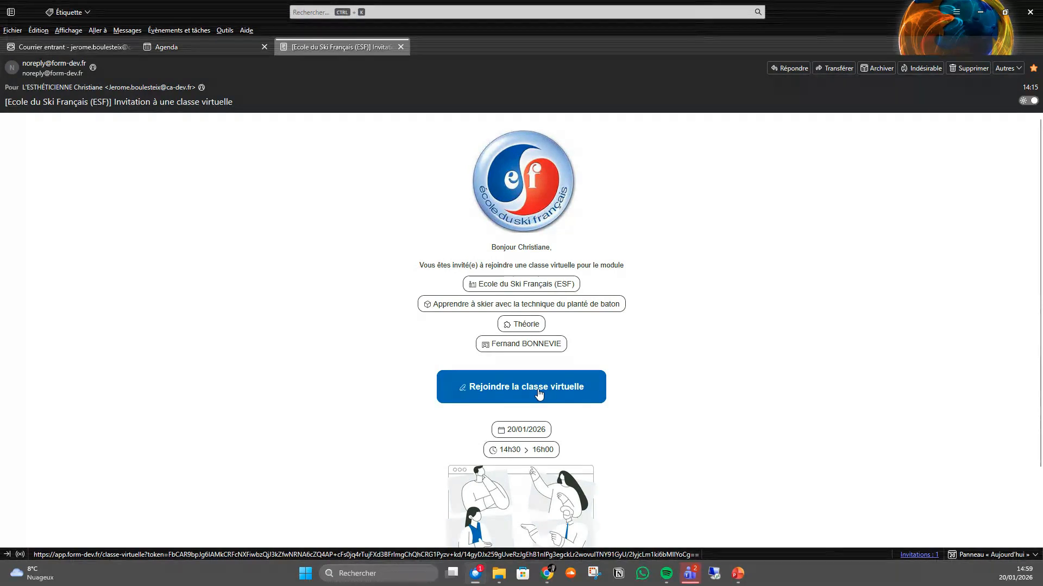
pyautogui.doubleClick(914, 44)
pyautogui.moveTo(863, 11); pyautogui.dragTo(543, 0)
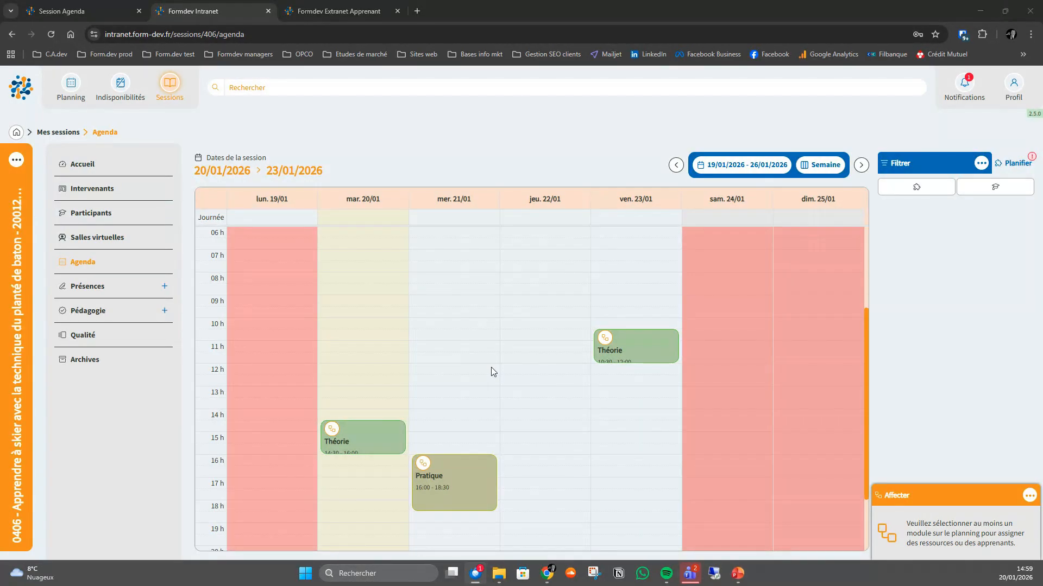
# - Show the virtual room joining option of the 20/01 Théorie module in the trainer agenda and in the Formdev Extranet Apprenant session agenda
pyautogui.moveTo(394, 432)
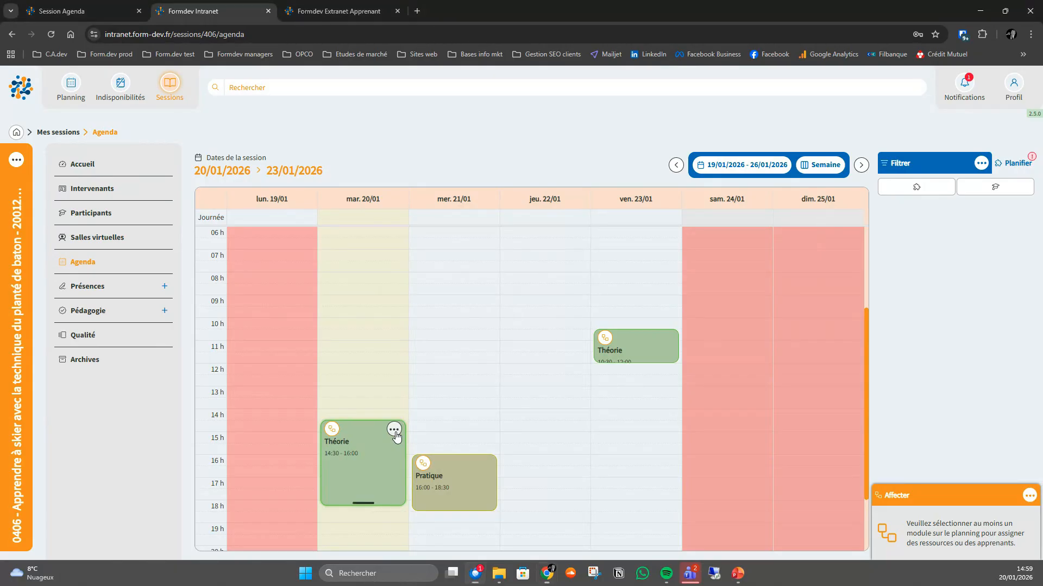
pyautogui.click(394, 431)
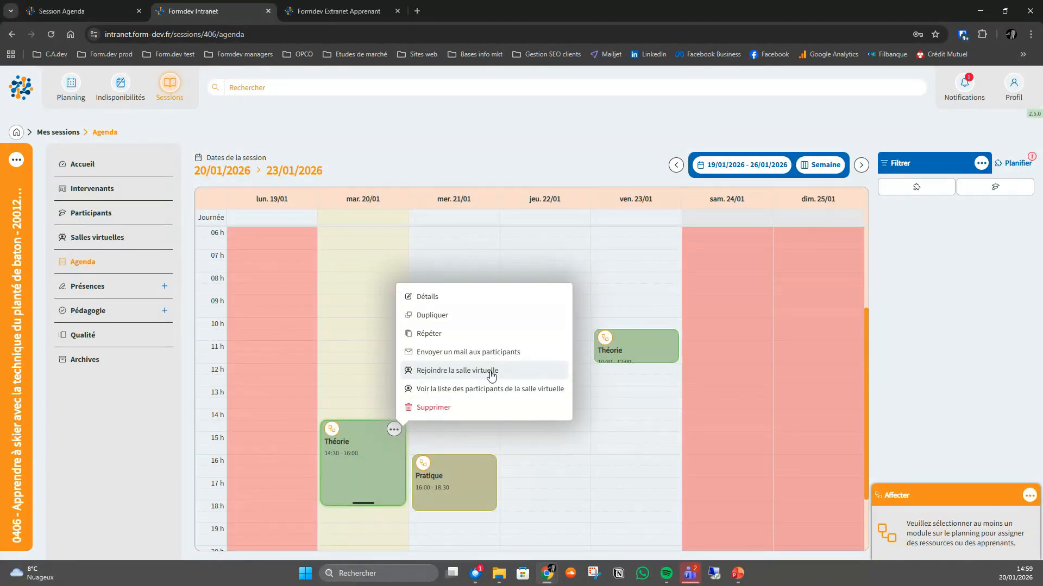
pyautogui.click(321, 14)
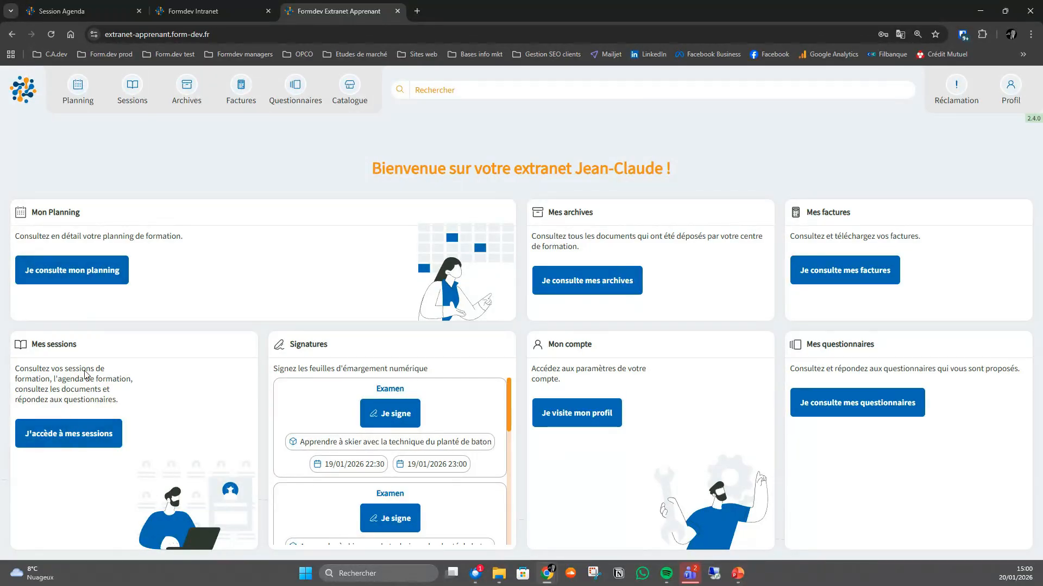
pyautogui.click(77, 437)
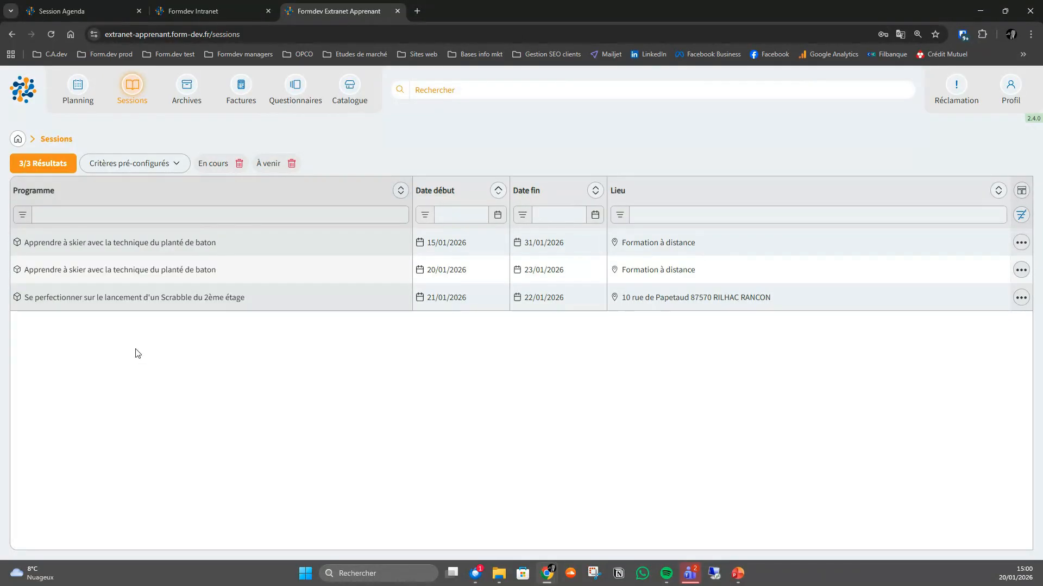
pyautogui.click(135, 275)
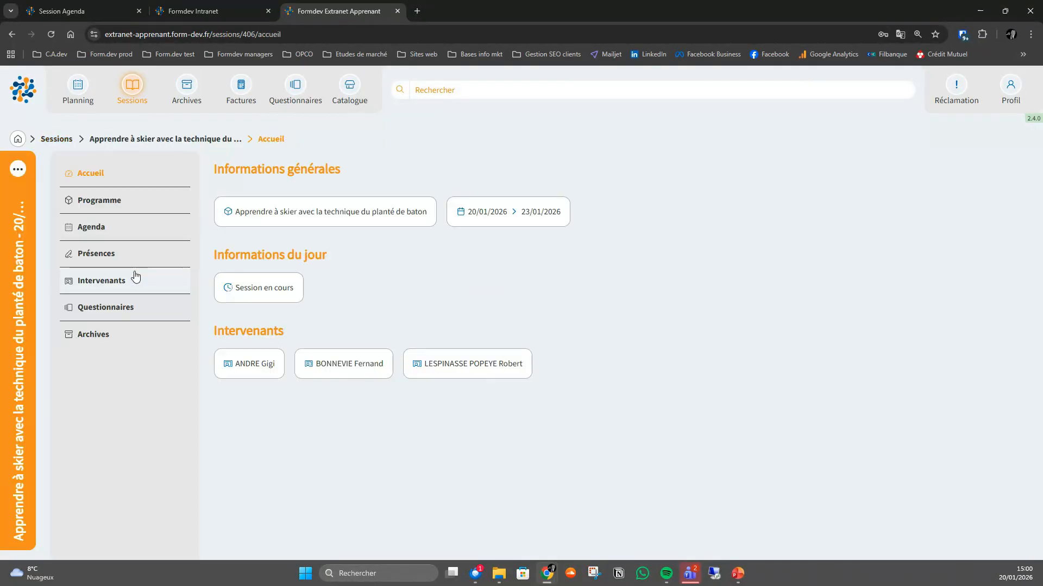
pyautogui.click(90, 227)
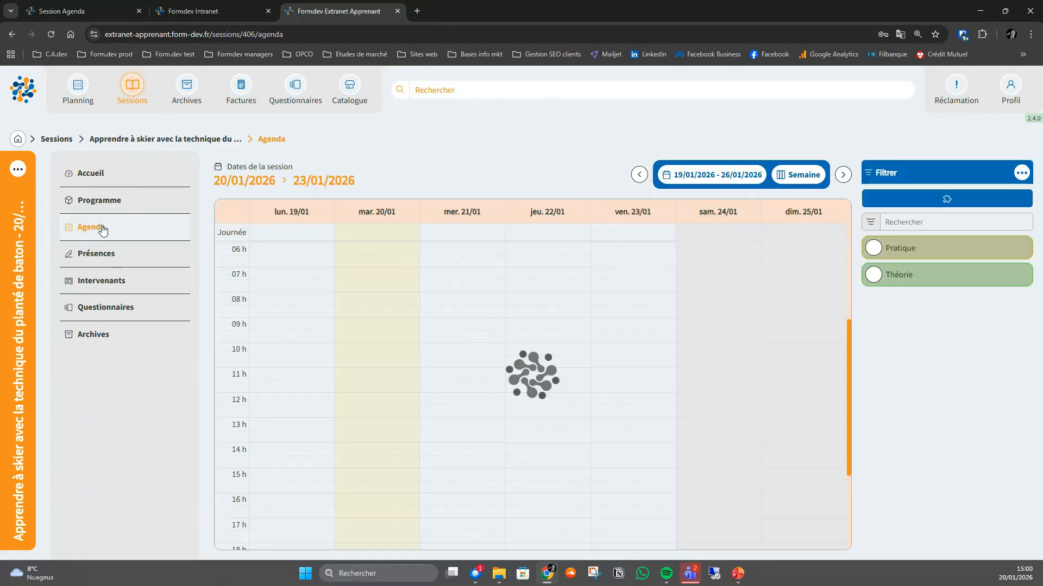
pyautogui.click(403, 465)
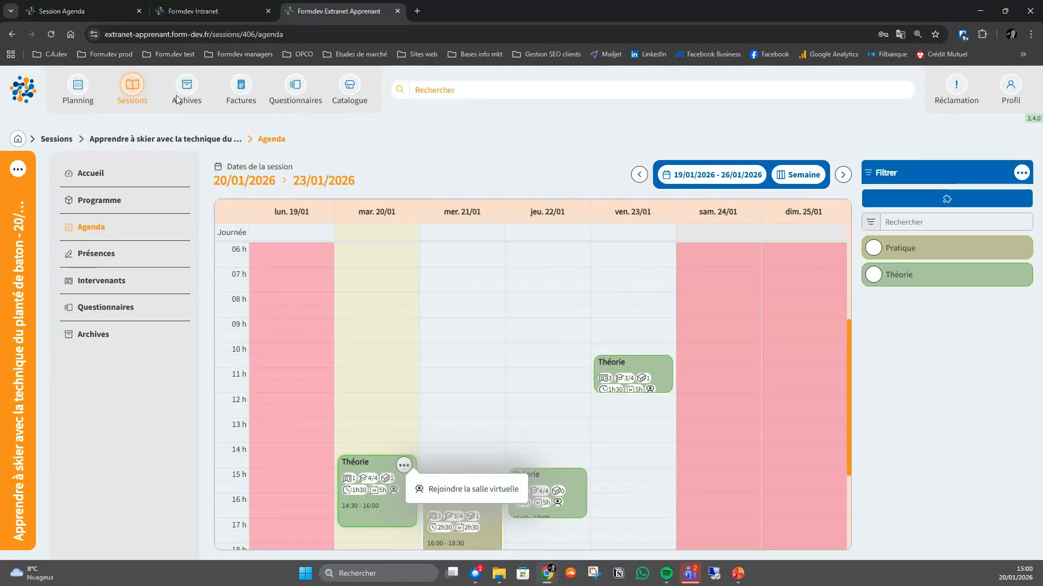
# - Switch back to the Formdev Intranet, join the Théorie module's virtual room in listen-only mode, and dismiss the session details
pyautogui.click(197, 12)
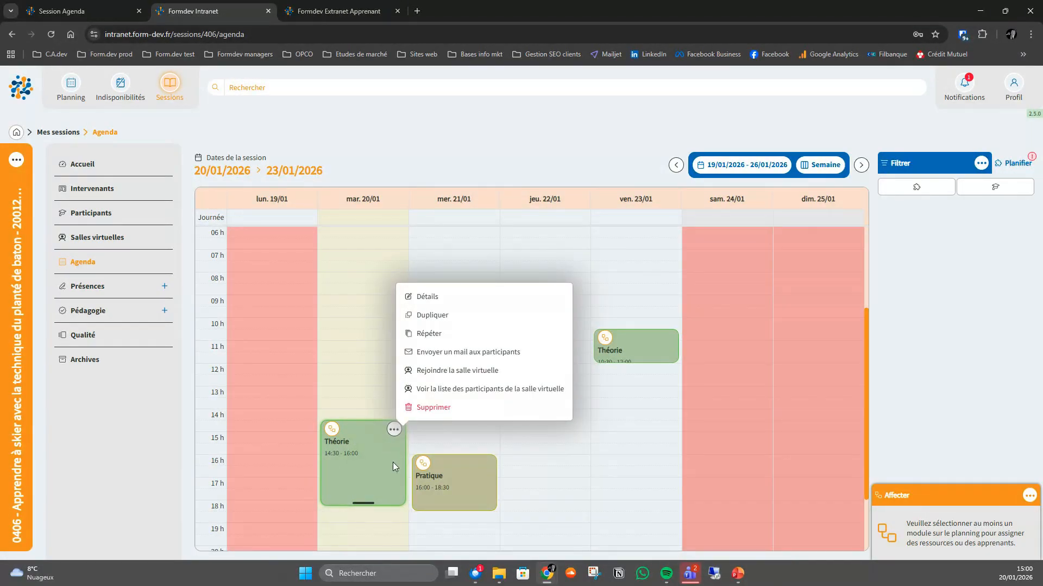
pyautogui.click(446, 371)
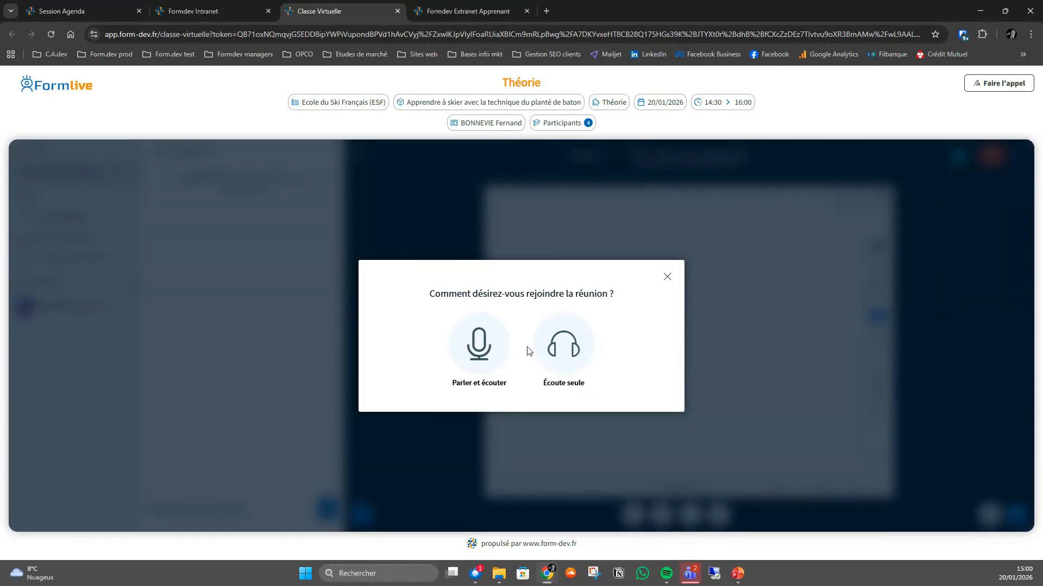
pyautogui.click(572, 350)
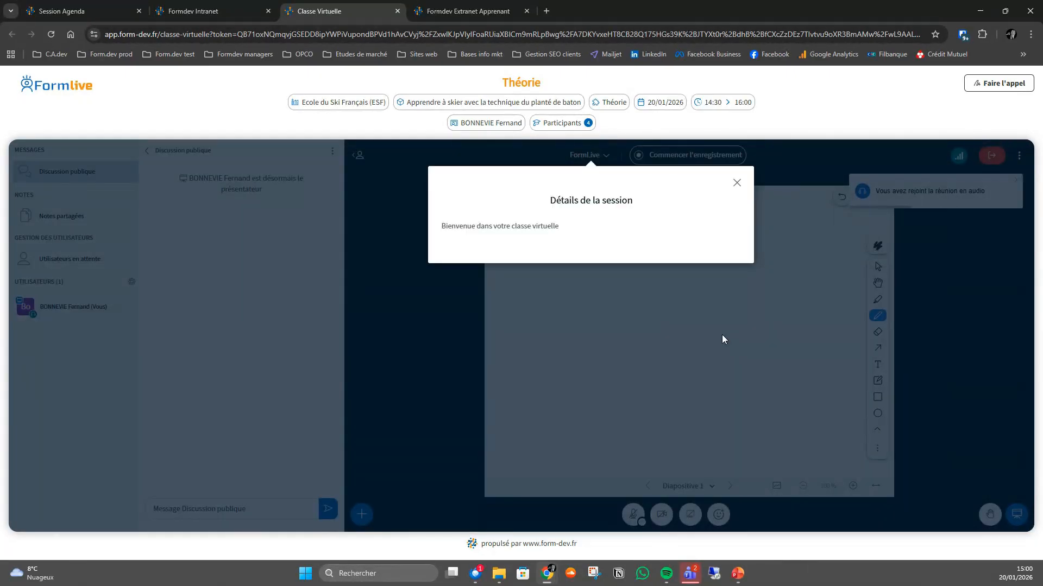
pyautogui.click(736, 183)
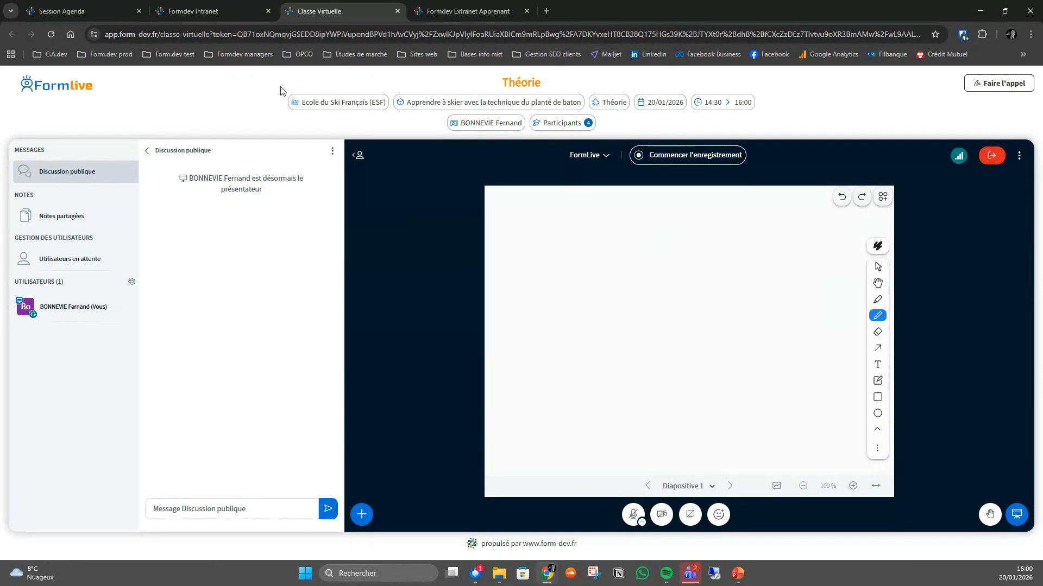
# - Display the users waiting for the Théorie class and admit everyone
pyautogui.moveTo(502, 82); pyautogui.dragTo(548, 87)
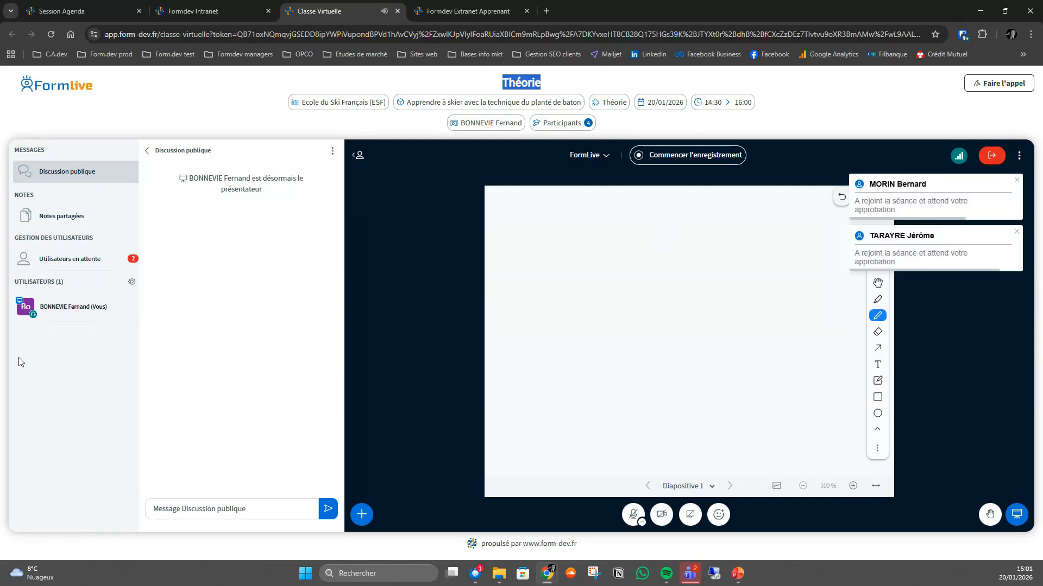
pyautogui.click(89, 263)
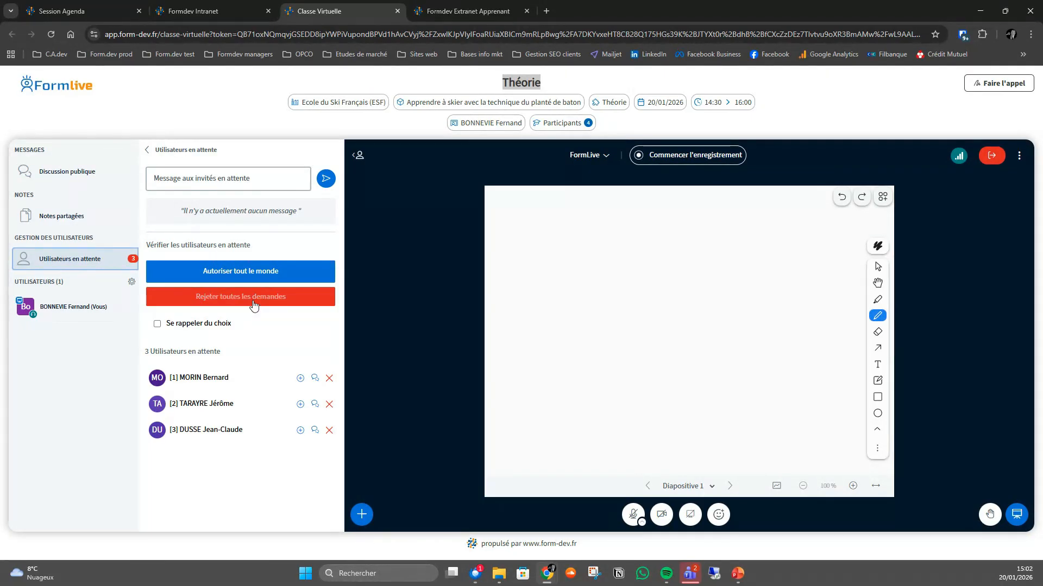
pyautogui.click(255, 275)
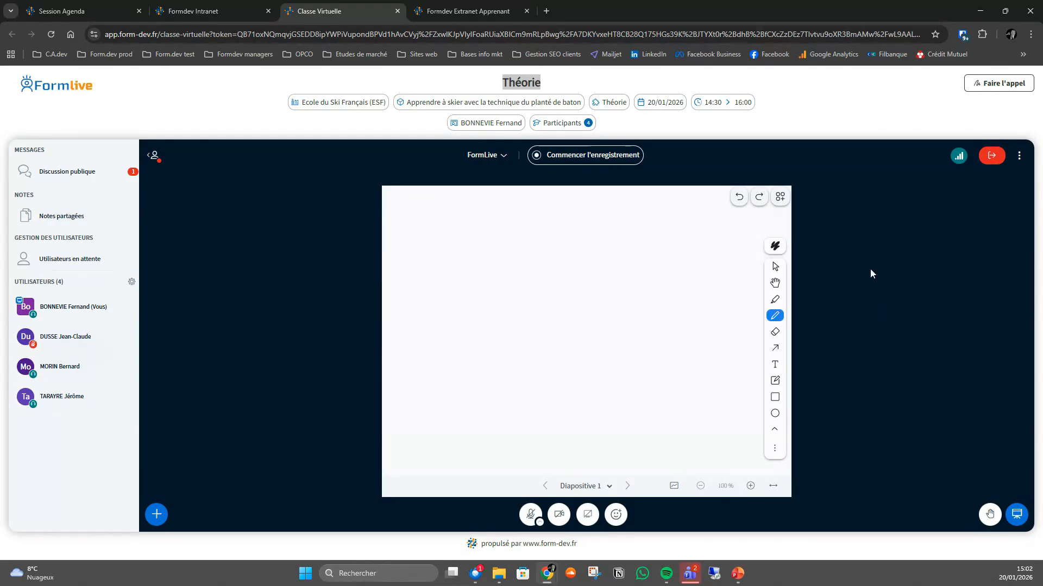
# - Open the roll call for the class and mark the first learner present and the second learner absent
pyautogui.click(1004, 85)
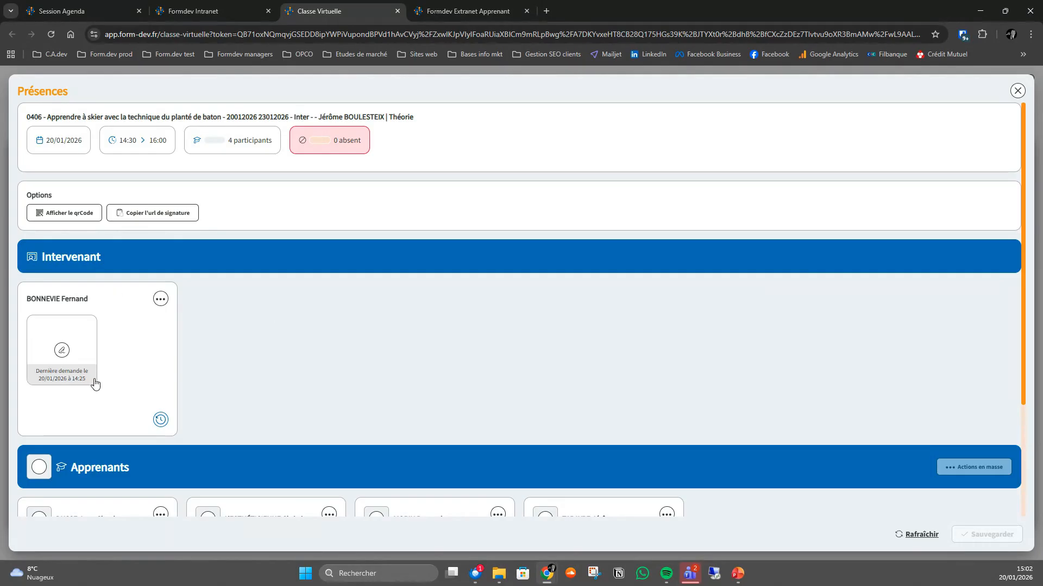
pyautogui.scroll(-2, 288, 322)
pyautogui.scroll(-2, 287, 322)
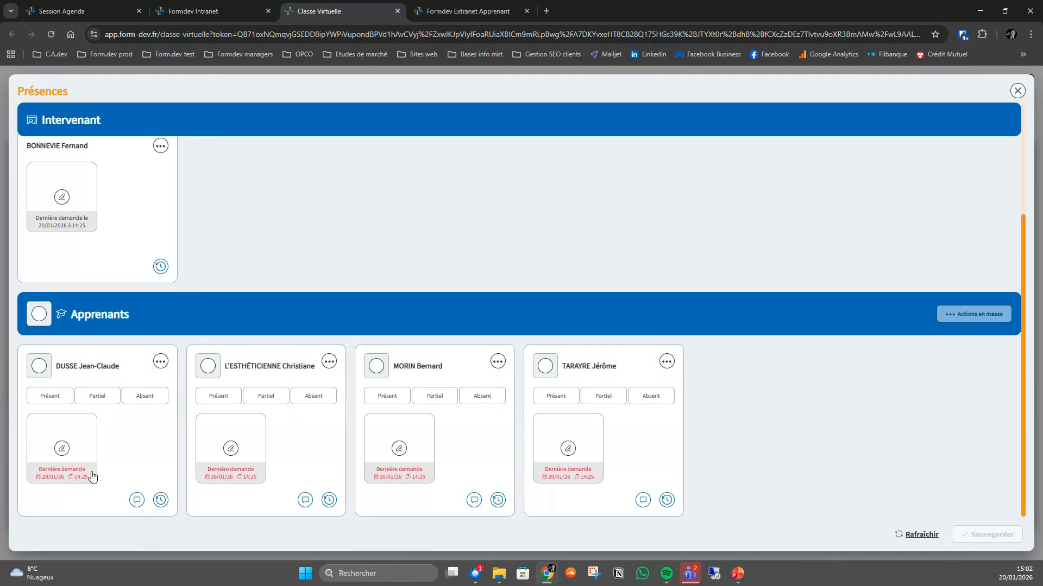
pyautogui.click(50, 396)
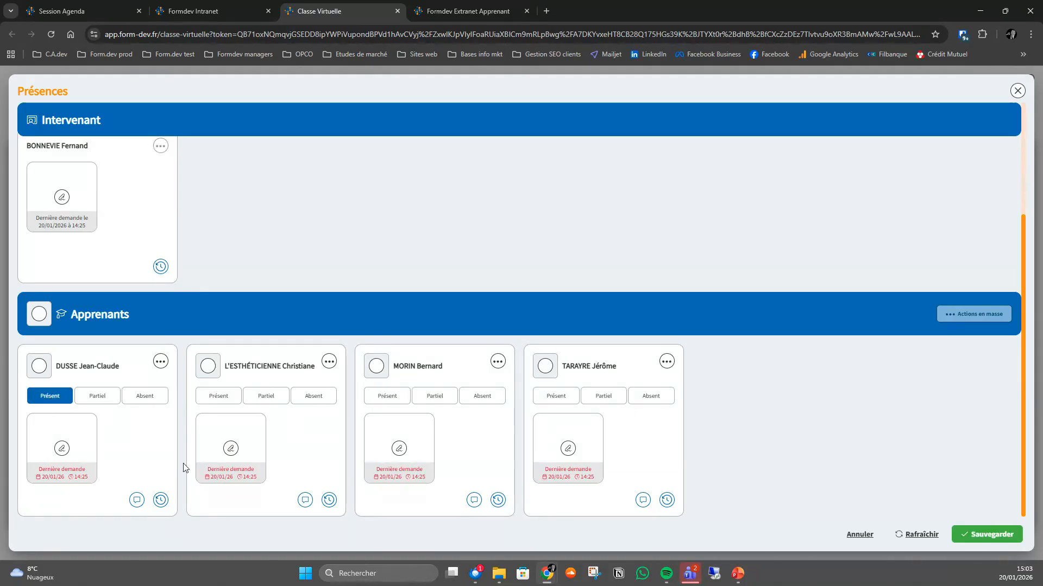
pyautogui.click(216, 399)
pyautogui.click(307, 396)
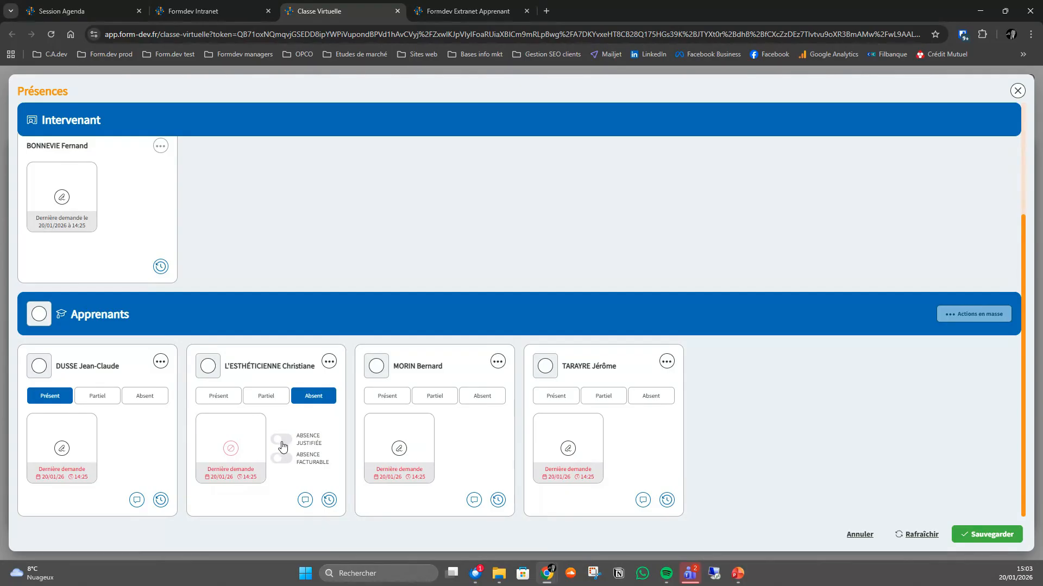
# - Enter "Mala" as the second learner's absence reason, save the attendance, and close the attendance sheet
pyautogui.click(304, 502)
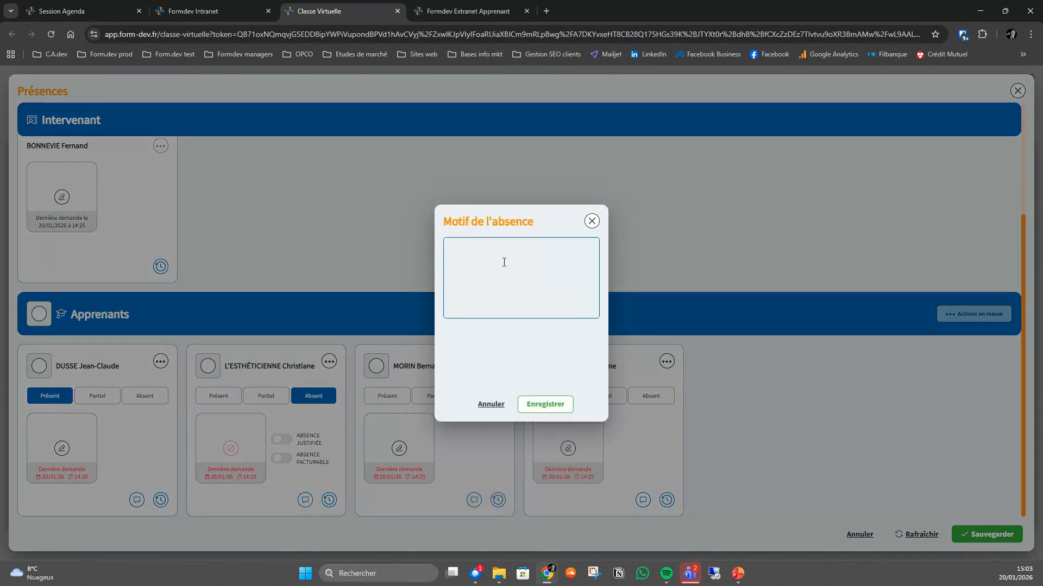
pyautogui.write('Maladie')
pyautogui.click(550, 414)
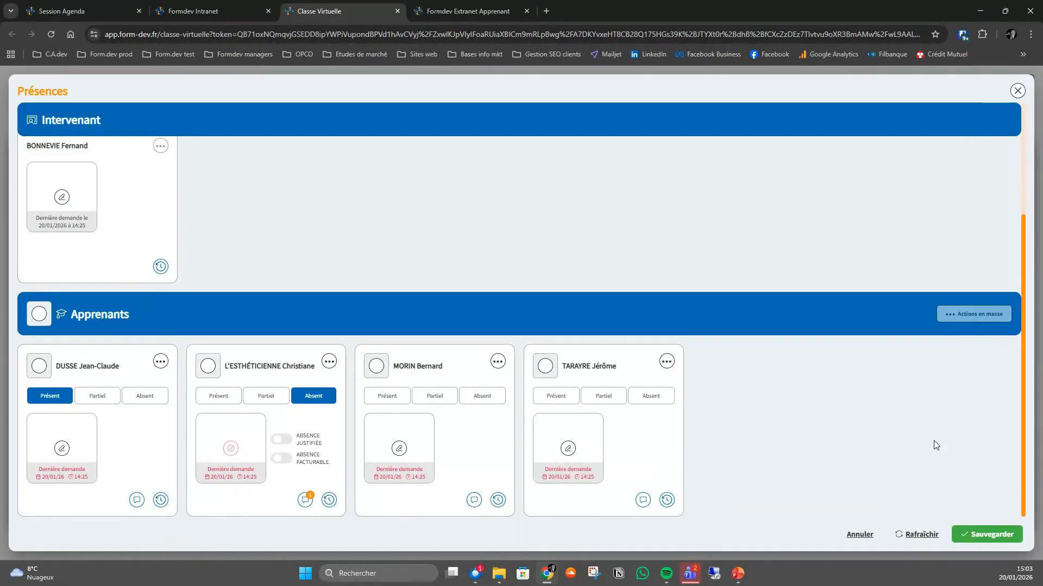
pyautogui.click(993, 535)
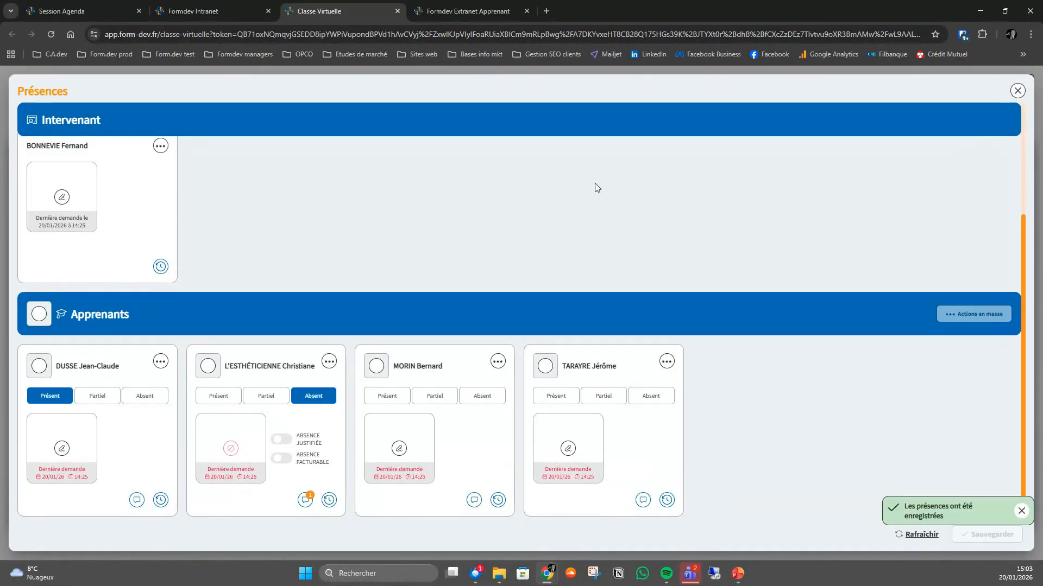
pyautogui.click(1017, 90)
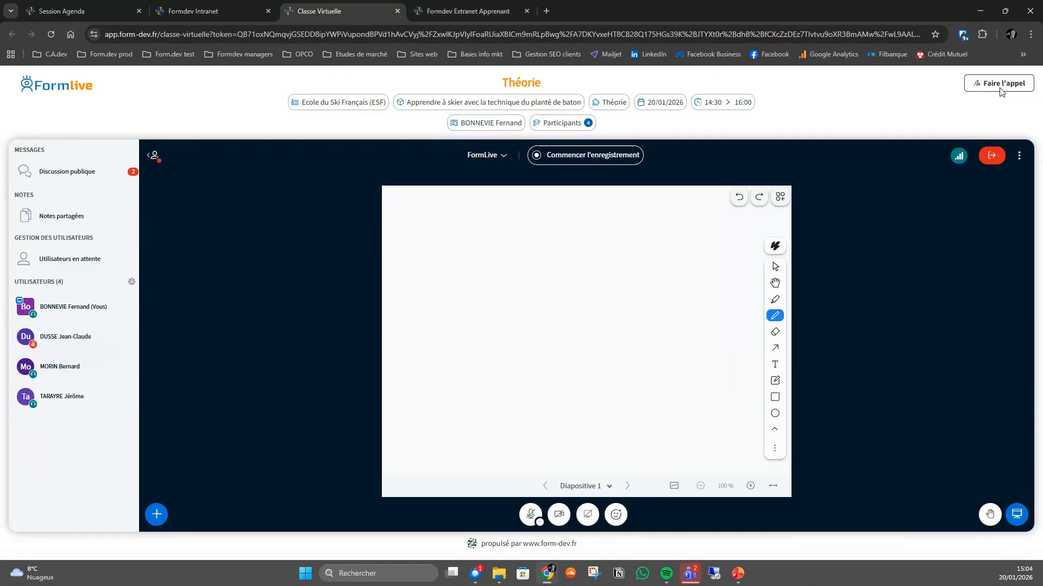
# - Reopen the class attendance sheet, refresh it, and examine the learners' attendance statuses and signatures
pyautogui.click(1001, 86)
pyautogui.scroll(-3, 670, 342)
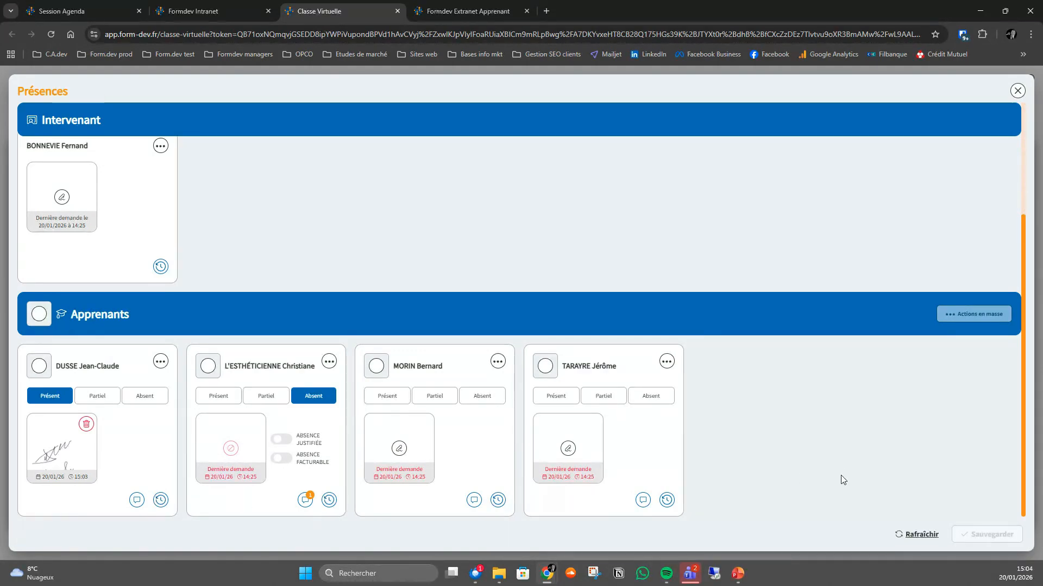
pyautogui.click(923, 535)
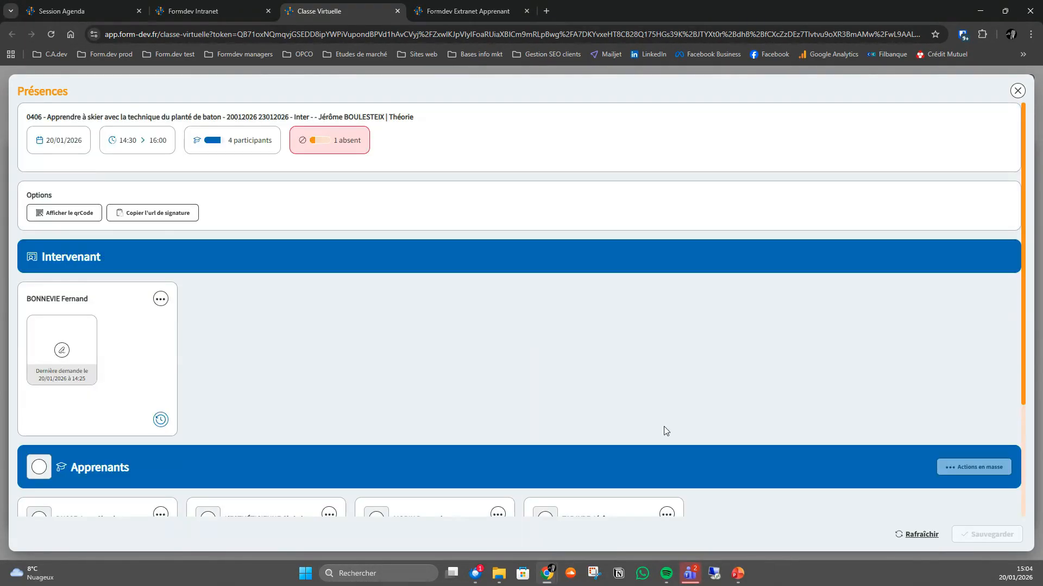
pyautogui.scroll(-3, 663, 431)
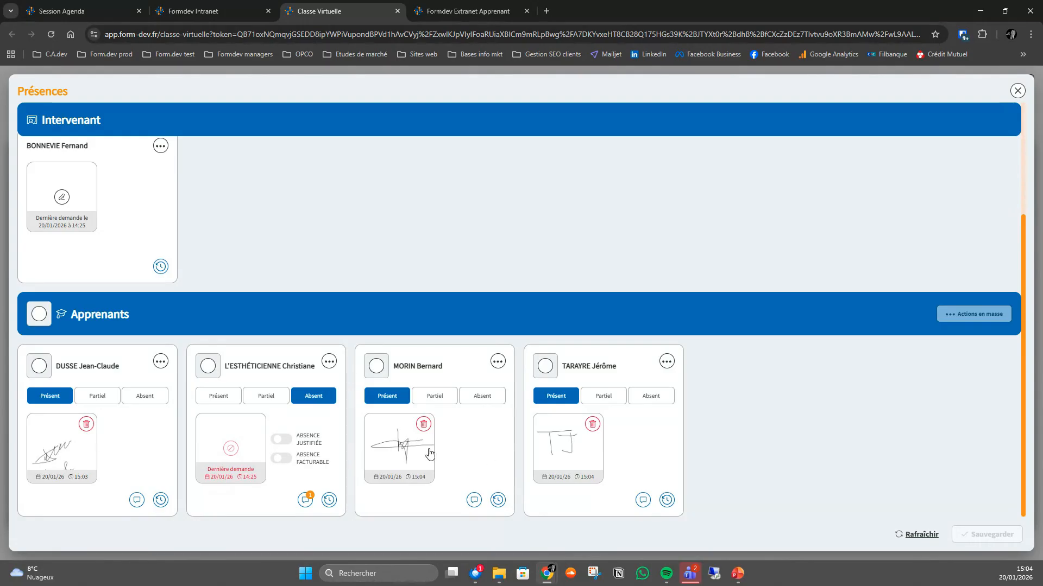
pyautogui.click(1017, 91)
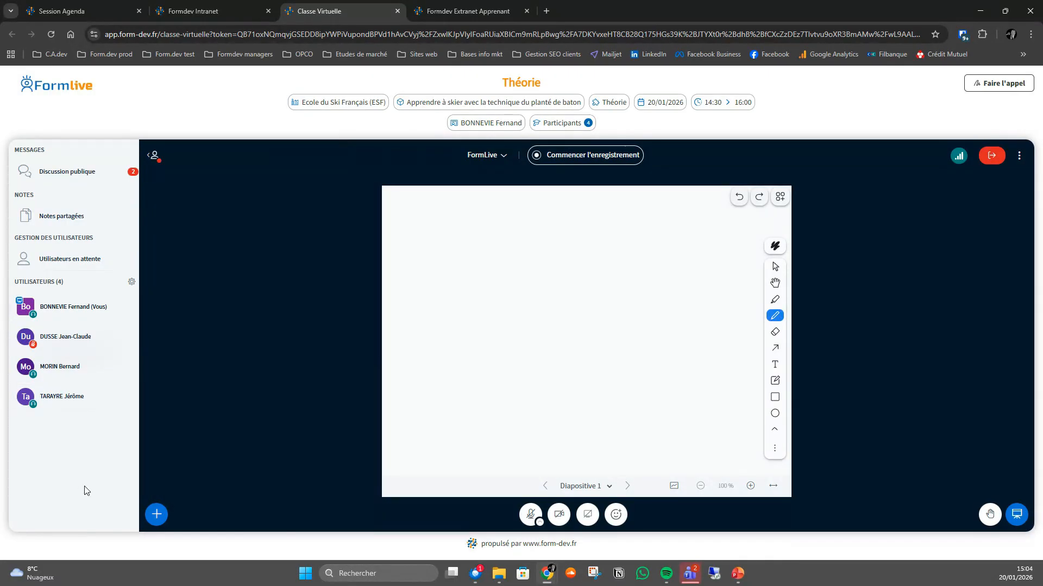
pyautogui.click(988, 90)
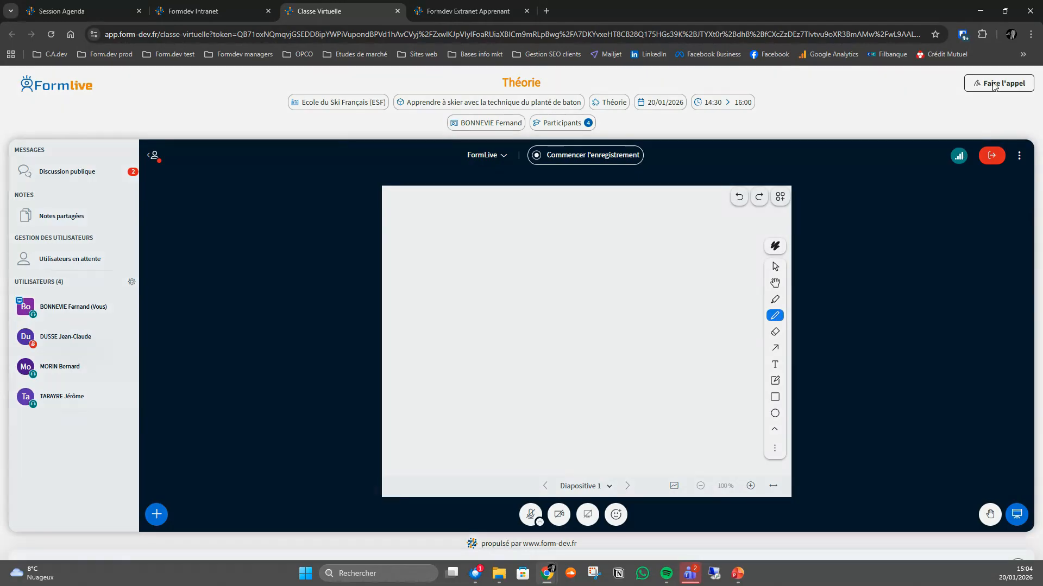
pyautogui.scroll(-3, 138, 337)
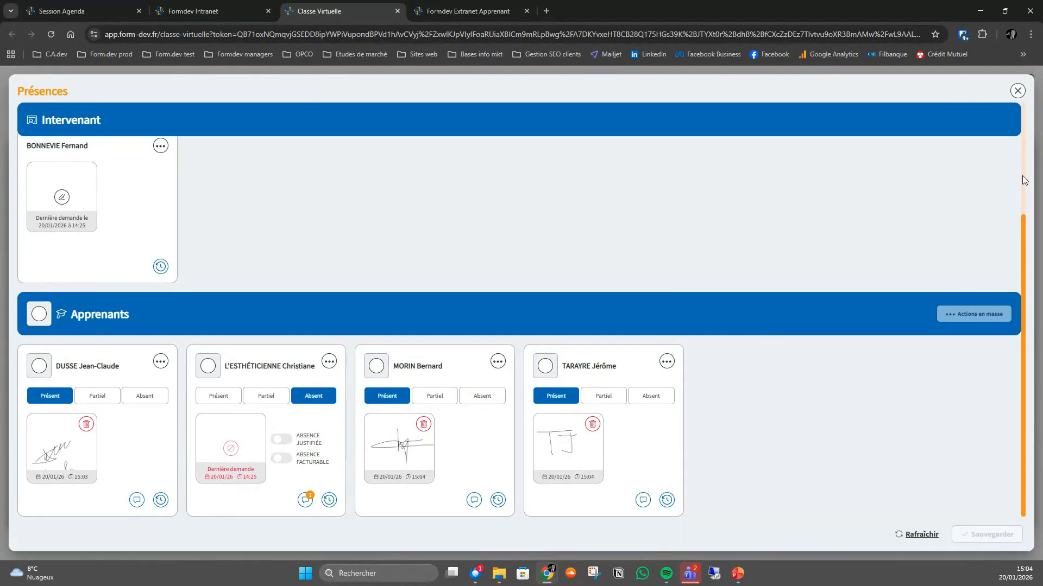
# - Close the attendance sheet, view the class recording confirmation, and dismiss it without starting the recording
pyautogui.click(1017, 91)
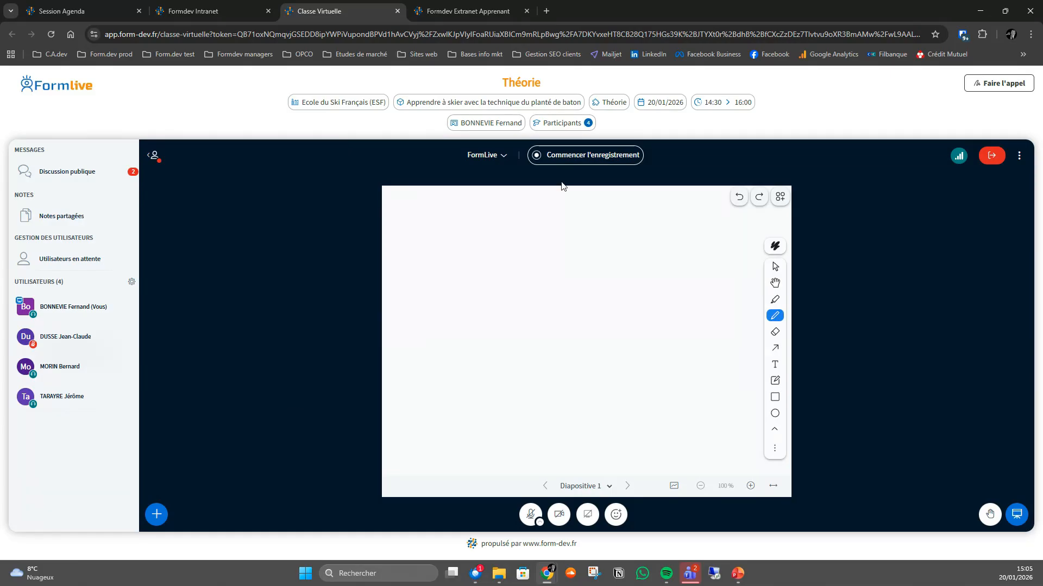
pyautogui.click(596, 156)
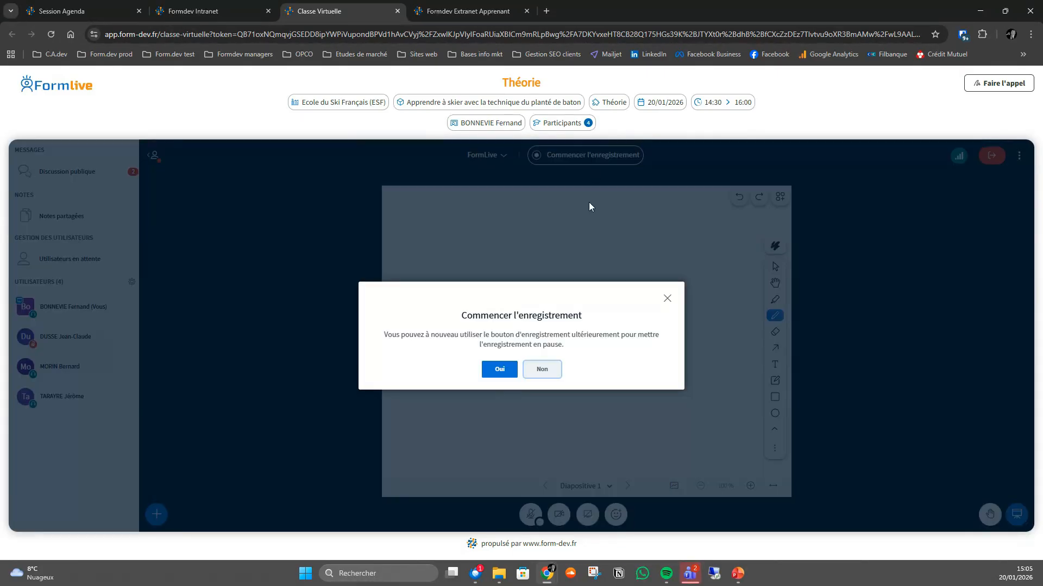
pyautogui.click(668, 300)
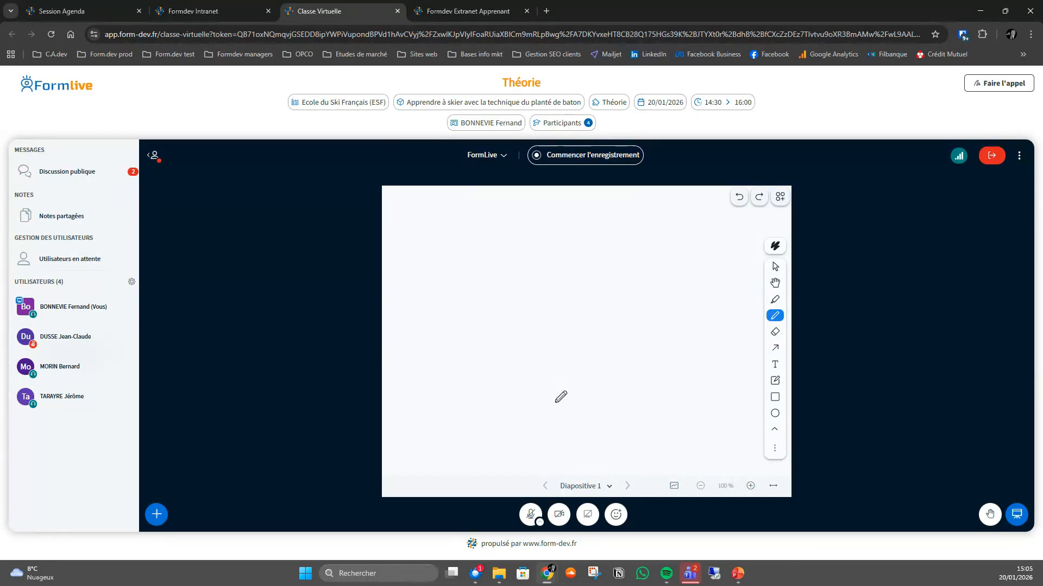
# - Draw freehand strokes, a rectangle below them, and an arrow pointing right above them on the class whiteboard
pyautogui.moveTo(461, 246)
pyautogui.mouseDown()
pyautogui.moveTo(534, 321)
pyautogui.moveTo(617, 323)
pyautogui.mouseUp()
pyautogui.click(775, 396)
pyautogui.moveTo(675, 360); pyautogui.dragTo(519, 407)
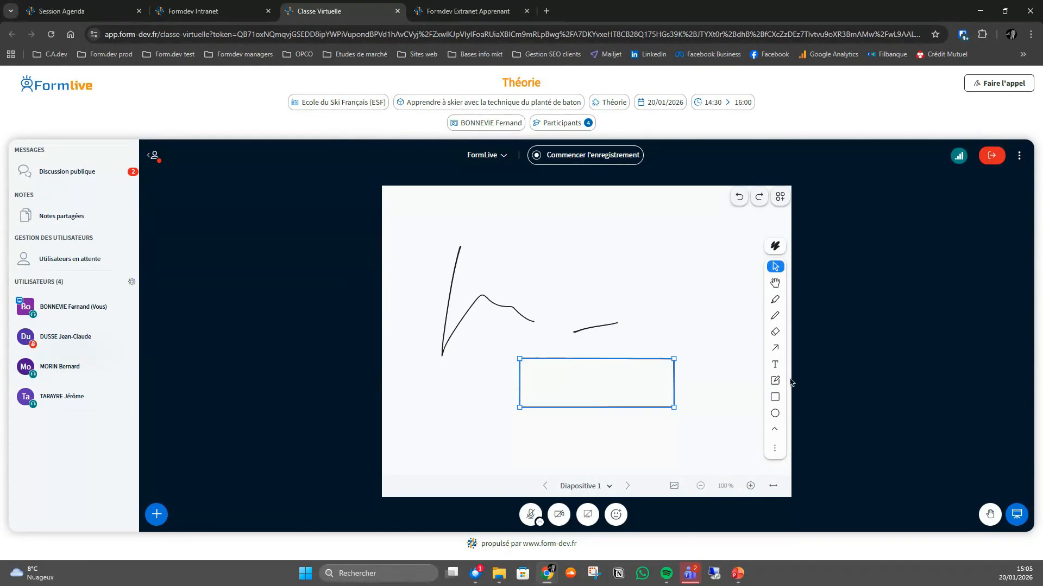
pyautogui.click(775, 348)
pyautogui.moveTo(520, 276); pyautogui.dragTo(633, 264)
pyautogui.click(682, 290)
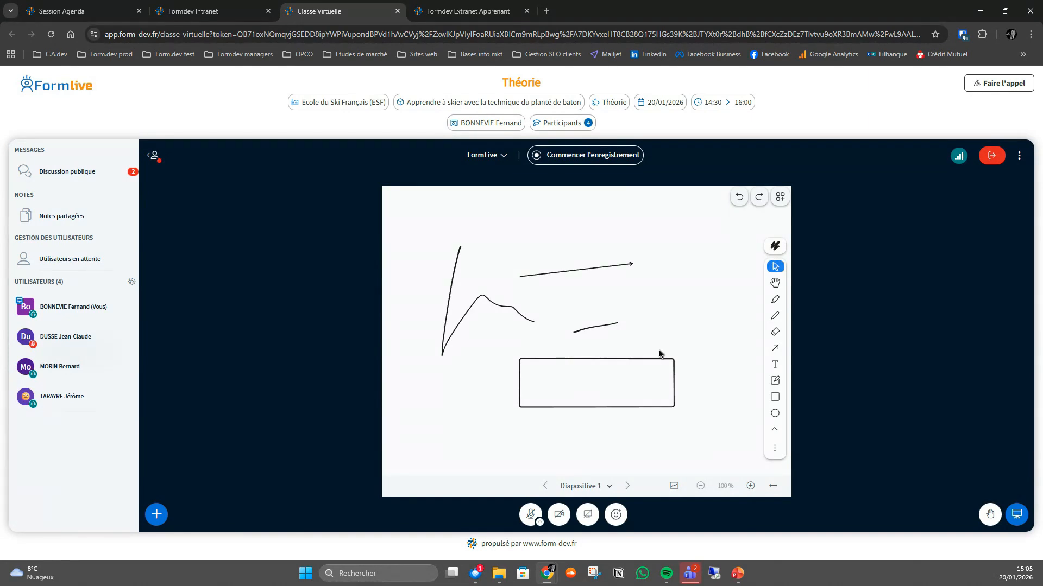
# - Look through the browser tabs, windows, and full screens available for screen sharing, and cancel the sharing
pyautogui.click(587, 514)
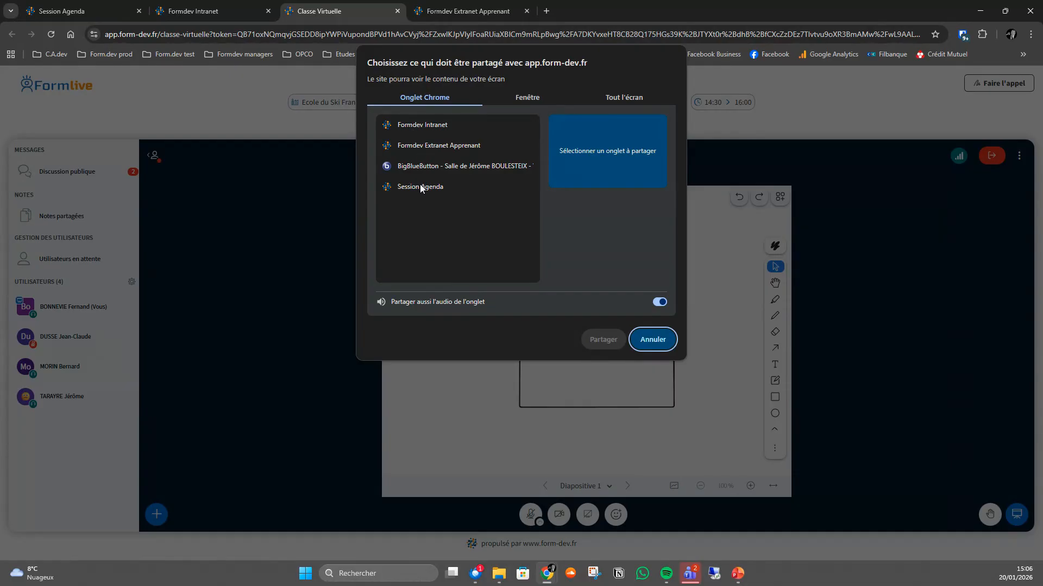
pyautogui.click(515, 97)
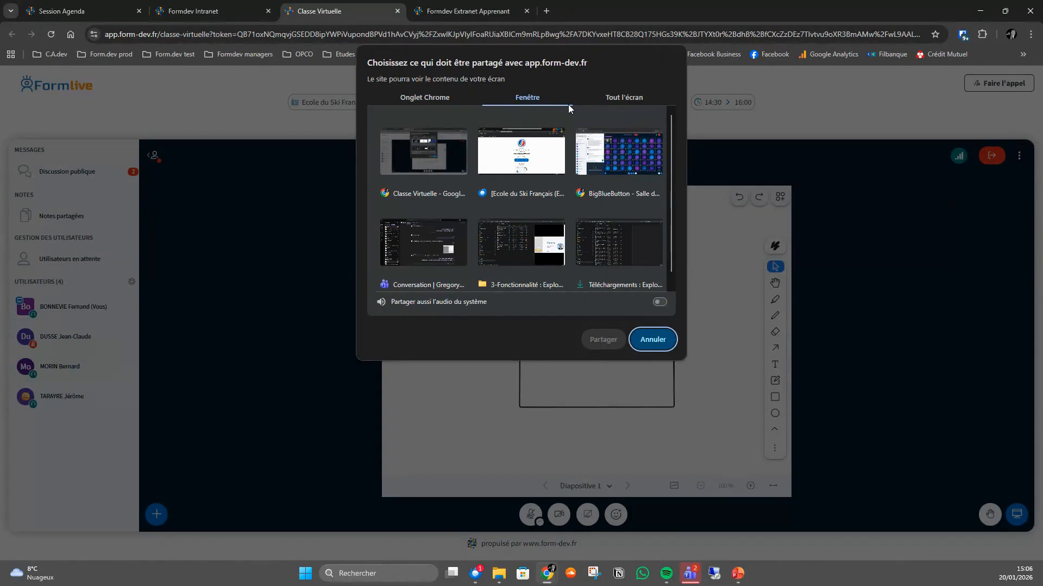
pyautogui.click(631, 99)
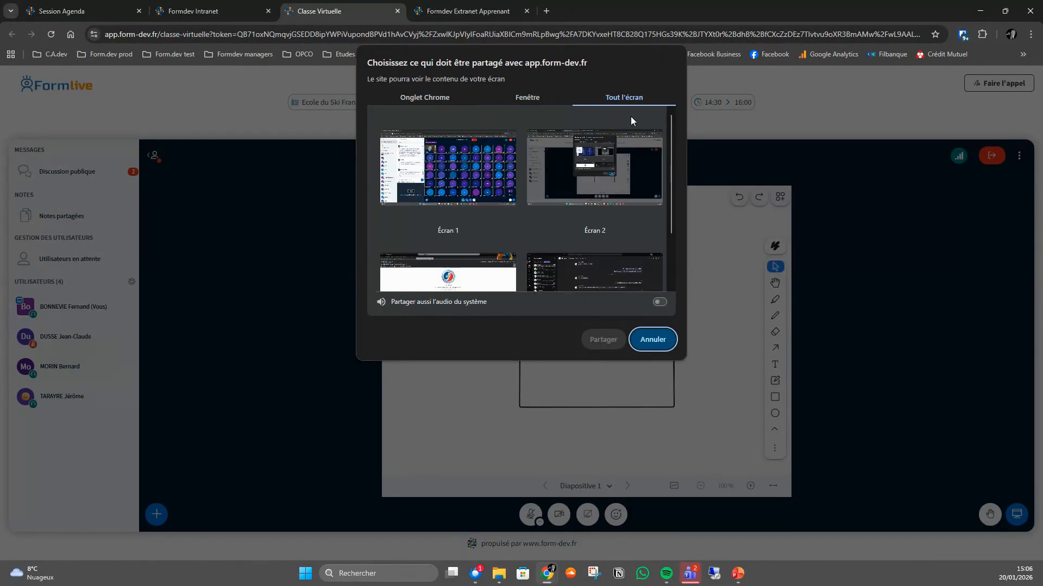
pyautogui.click(658, 342)
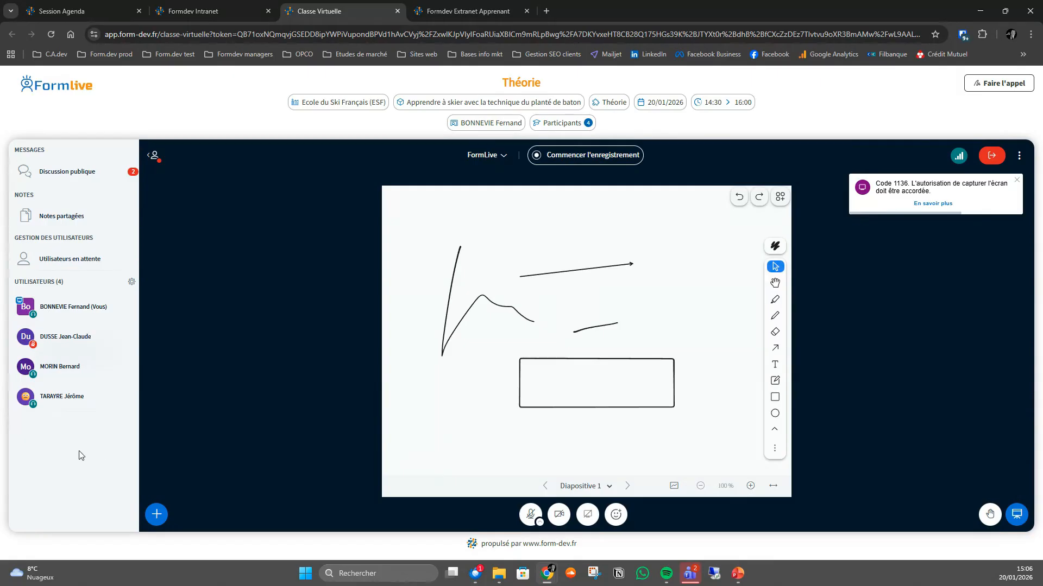
# - View the class's public discussion and its shared notes with their formatting and export tools
pyautogui.click(89, 176)
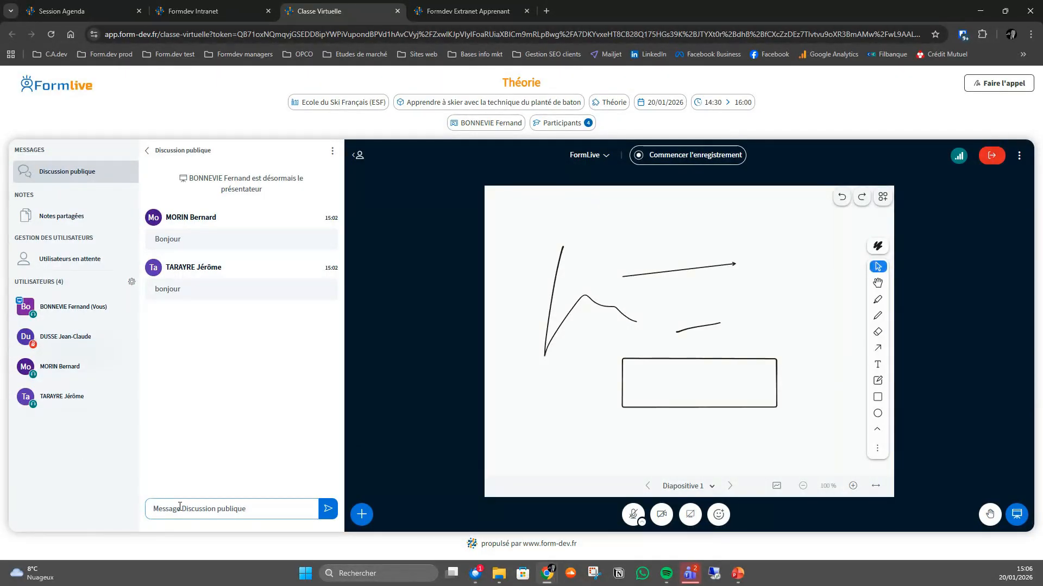
pyautogui.click(75, 218)
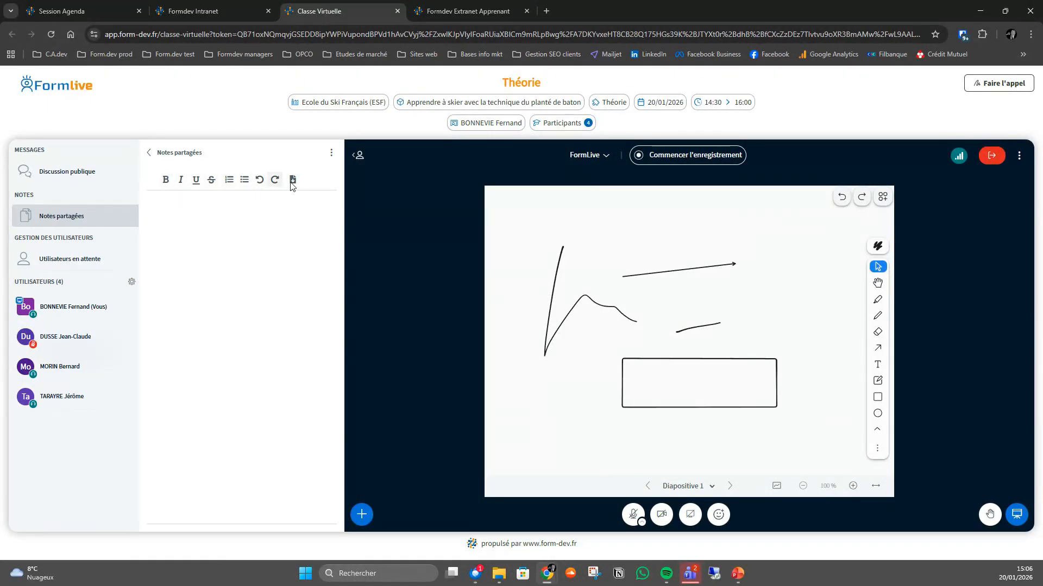
pyautogui.click(248, 261)
# - Share the happy-face reaction with the class and reopen the public discussion
pyautogui.click(718, 516)
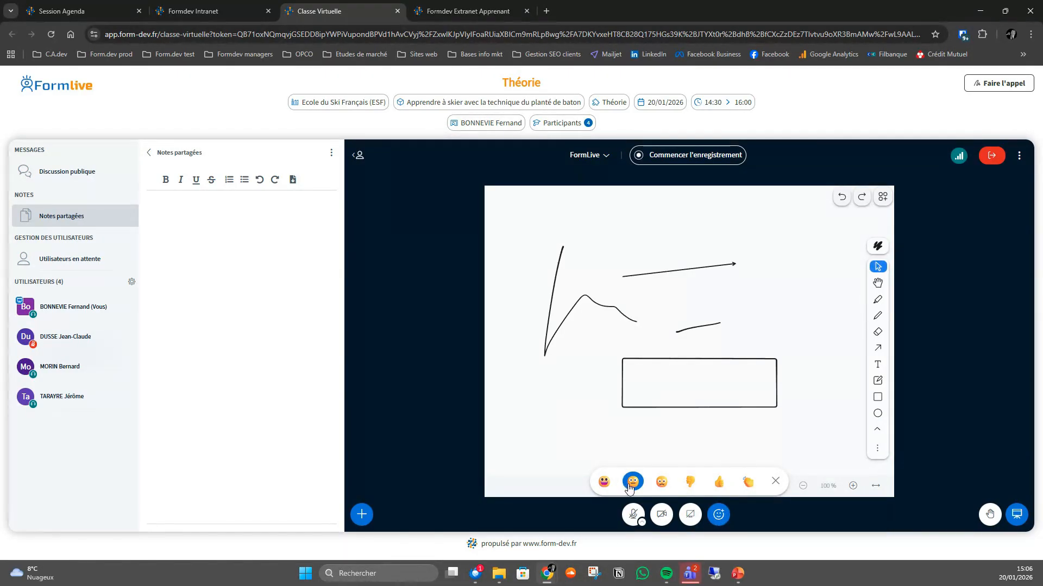
pyautogui.click(604, 483)
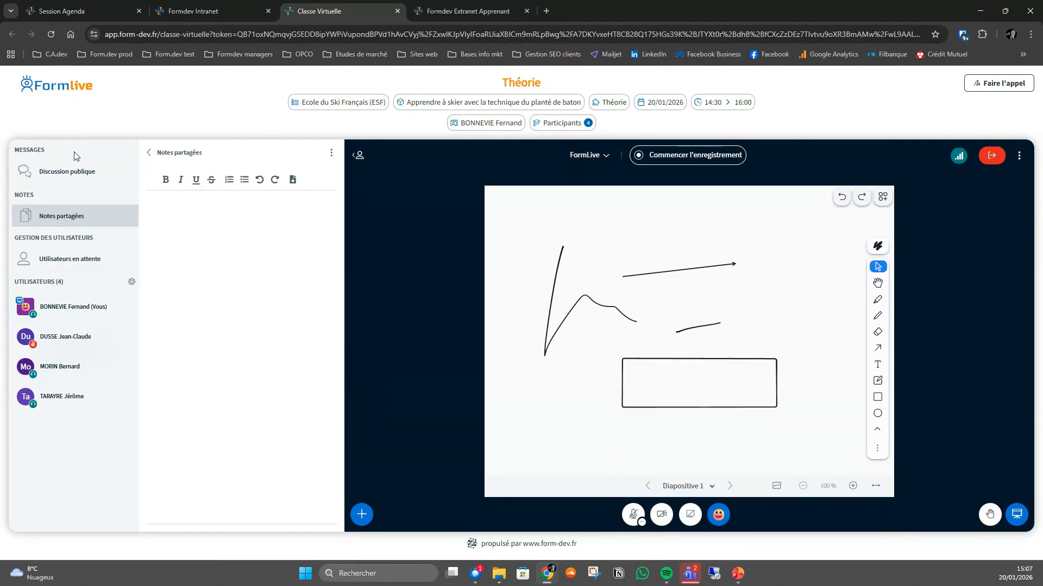
pyautogui.click(80, 173)
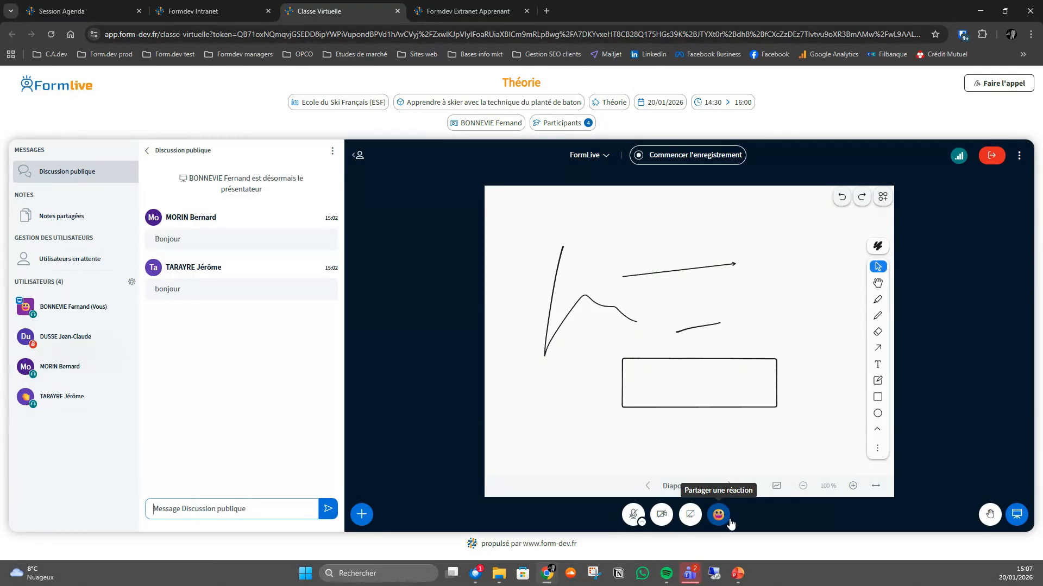
# - Raise the trainer's hand in the class and lower all raised hands
pyautogui.click(991, 516)
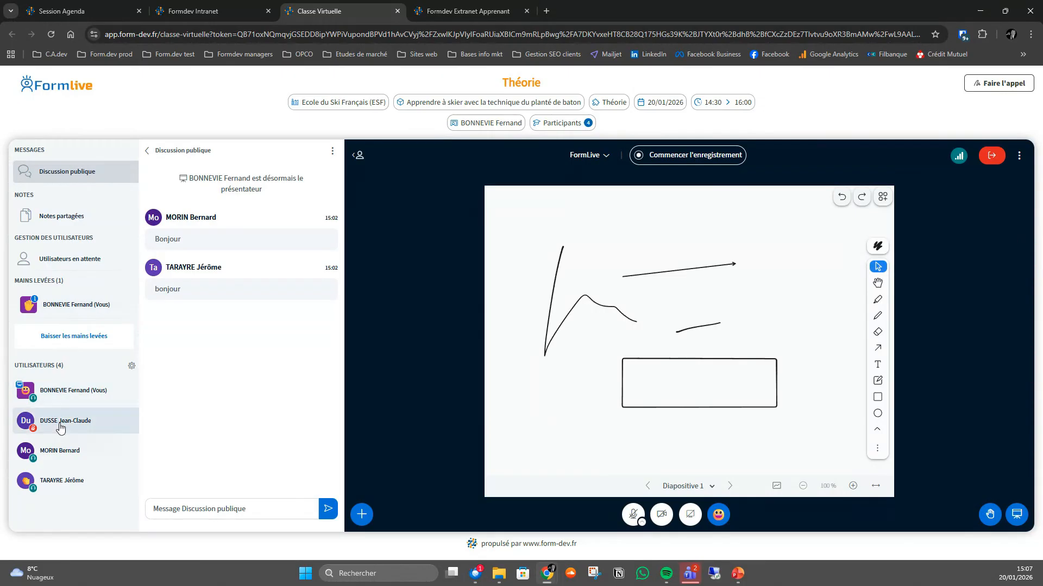
pyautogui.click(85, 341)
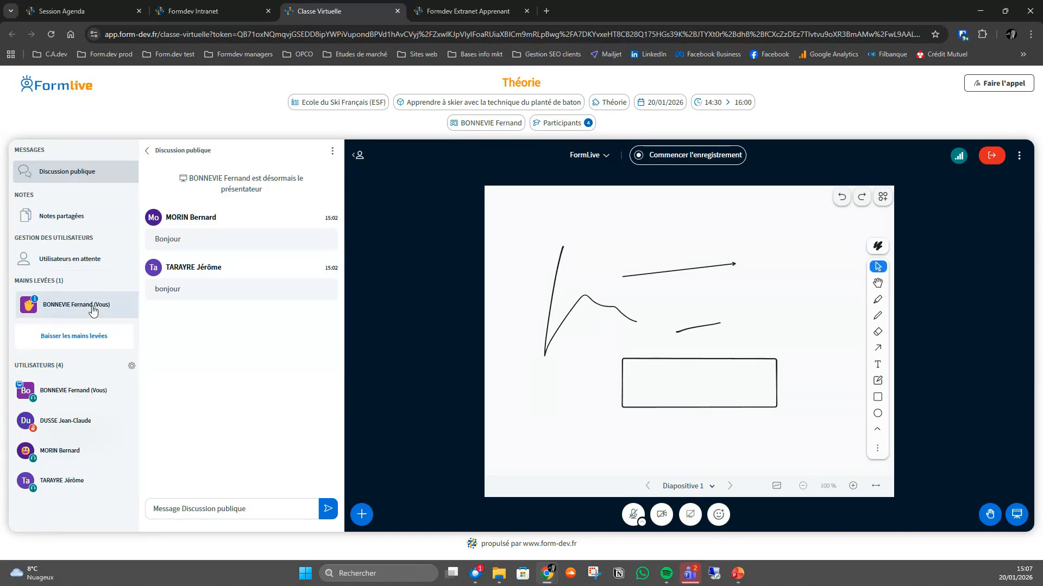
pyautogui.click(77, 340)
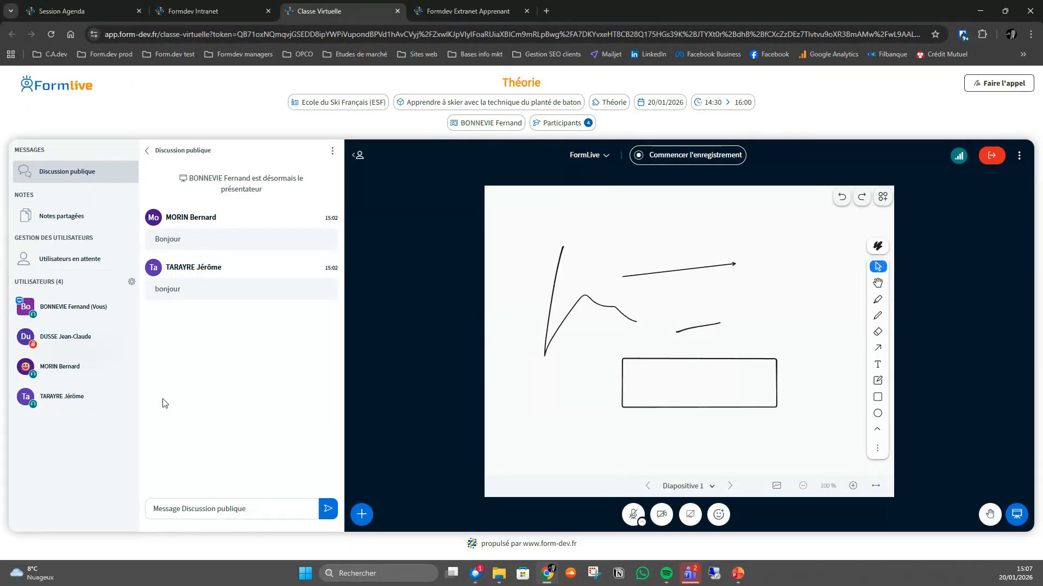
# - Try out two breakout rooms, assigning the first and last listed learners to Salle 1 and the middle one to Salle 2, and close without creating them
pyautogui.click(131, 287)
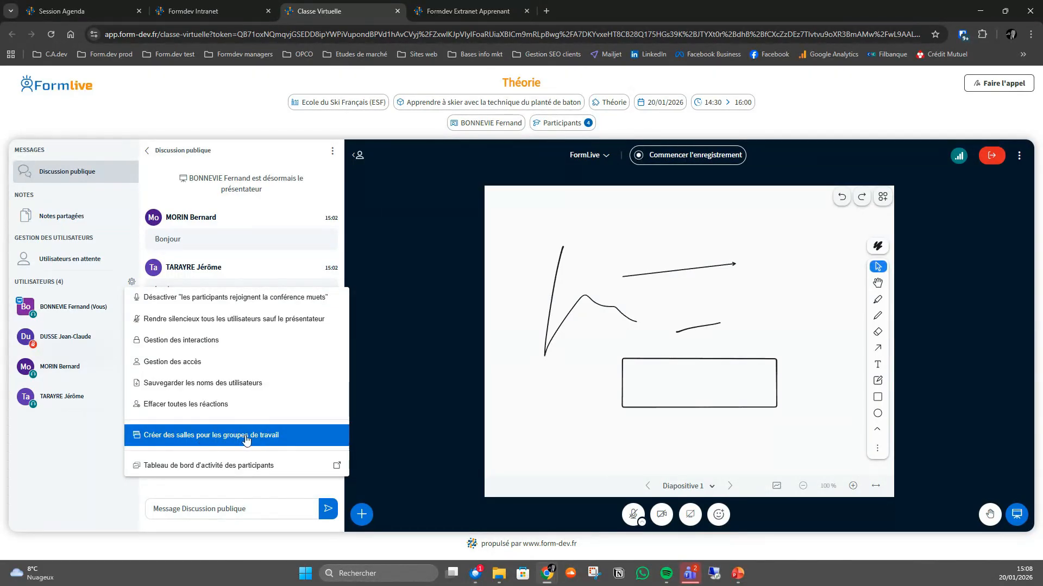
pyautogui.click(225, 442)
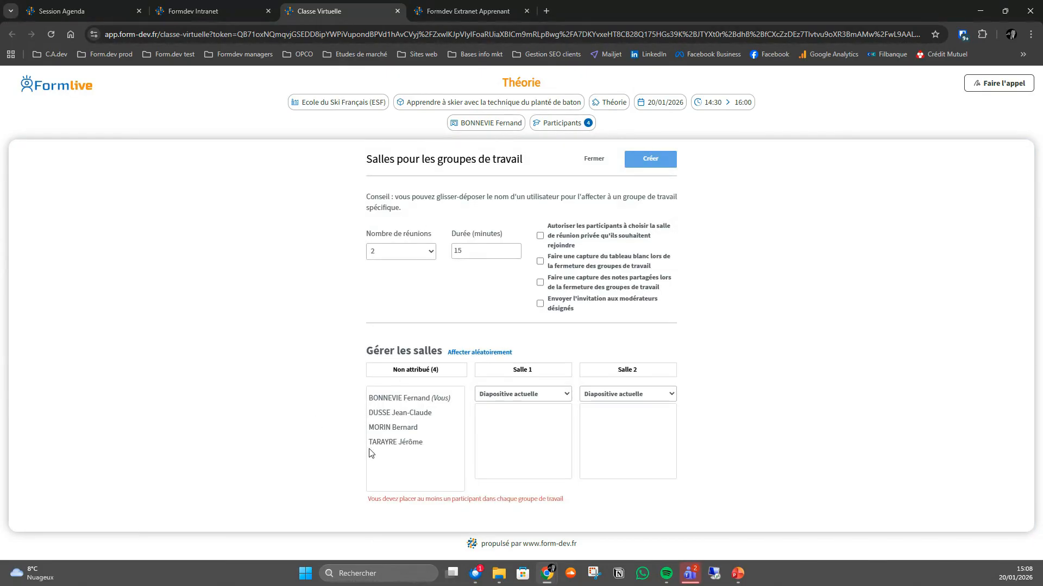
pyautogui.click(399, 416)
pyautogui.moveTo(400, 417); pyautogui.dragTo(505, 415)
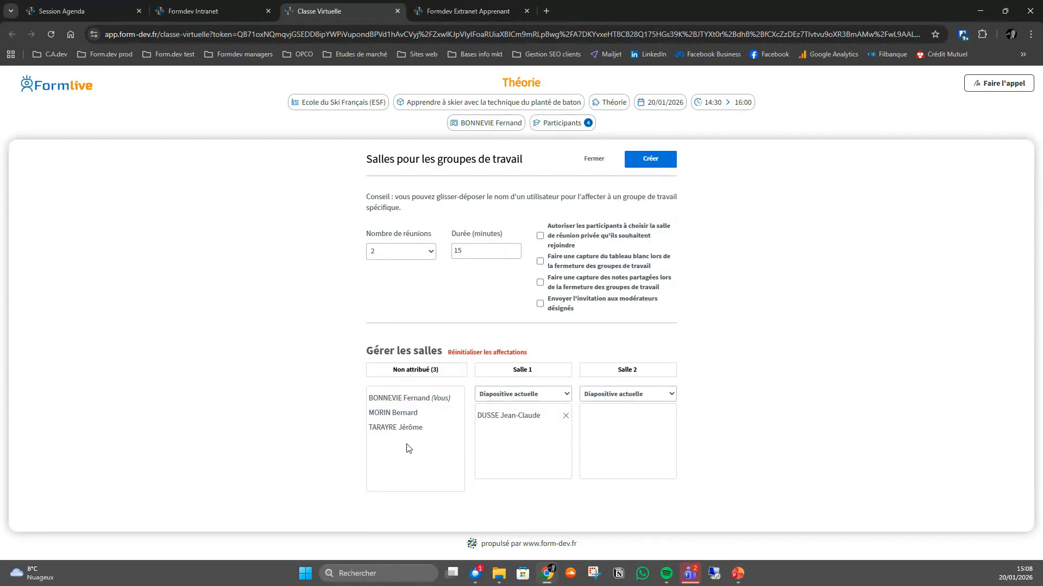
pyautogui.moveTo(390, 429); pyautogui.dragTo(513, 435)
pyautogui.click(395, 416)
pyautogui.moveTo(395, 416); pyautogui.dragTo(604, 422)
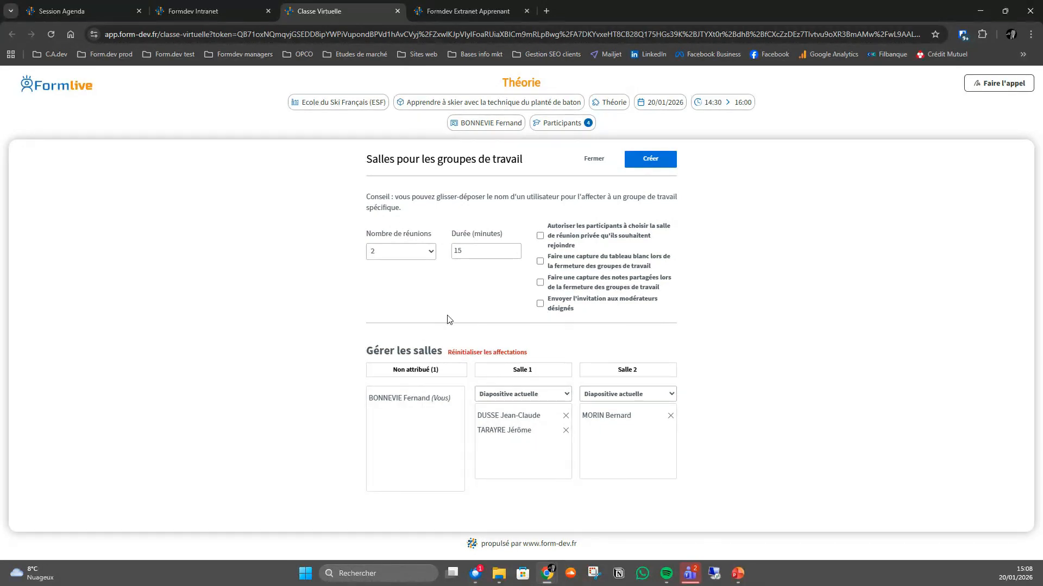
pyautogui.click(432, 253)
pyautogui.click(431, 256)
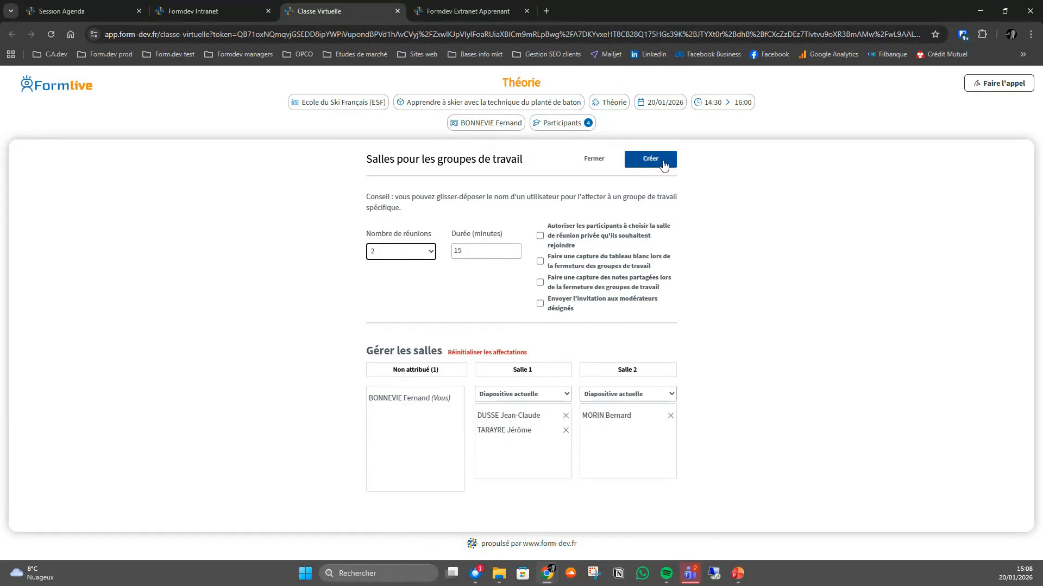
pyautogui.click(596, 159)
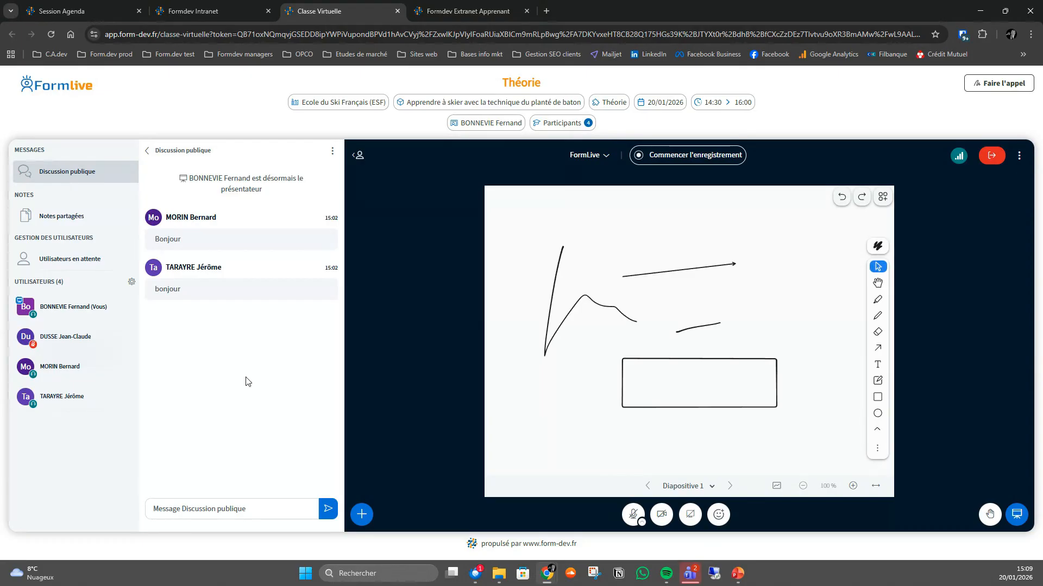
# - View the public discussion's options, close the discussion, and examine the class options and application settings
pyautogui.click(333, 151)
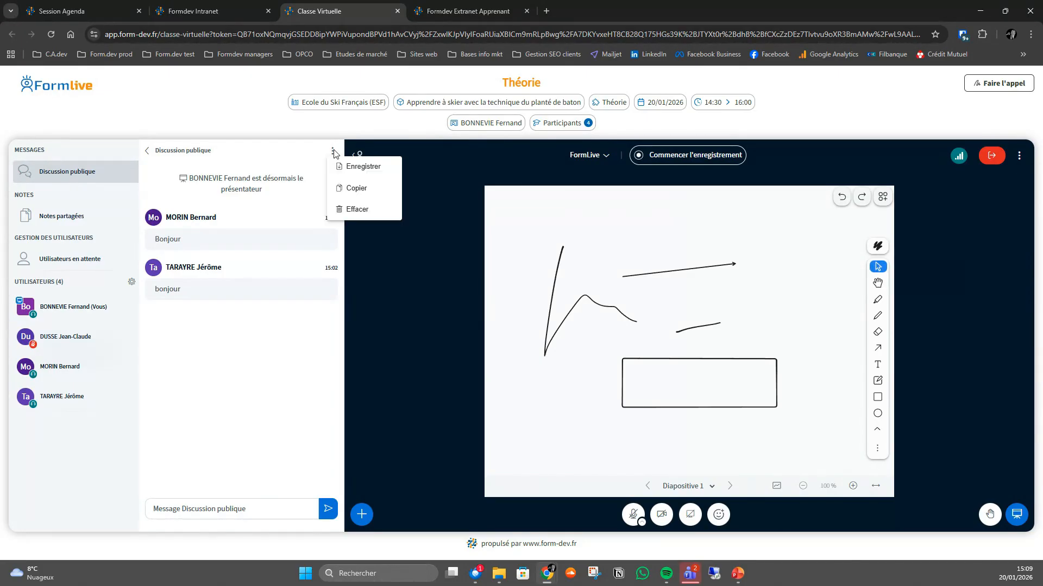
pyautogui.click(147, 151)
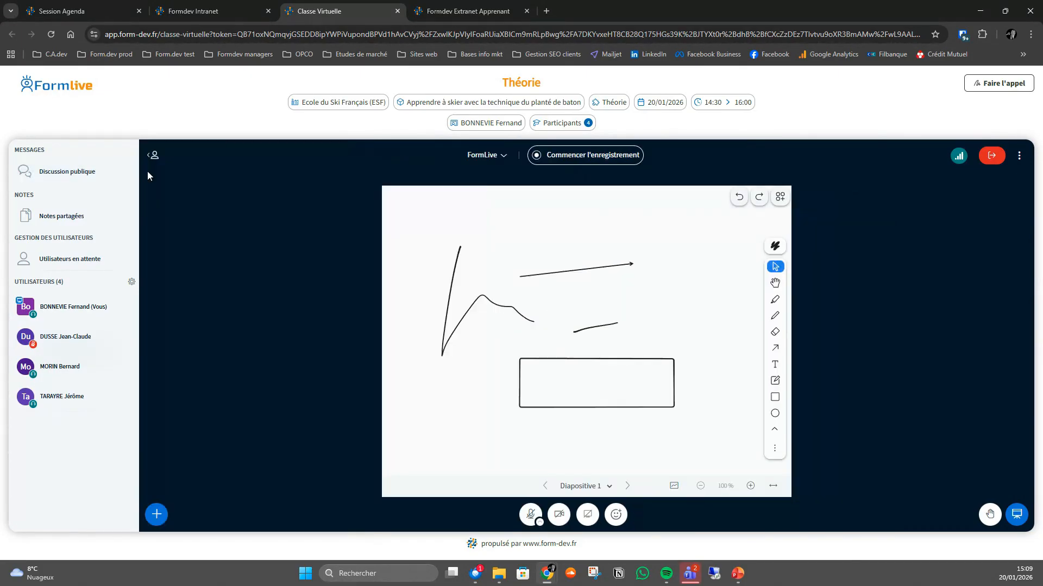
pyautogui.click(1019, 156)
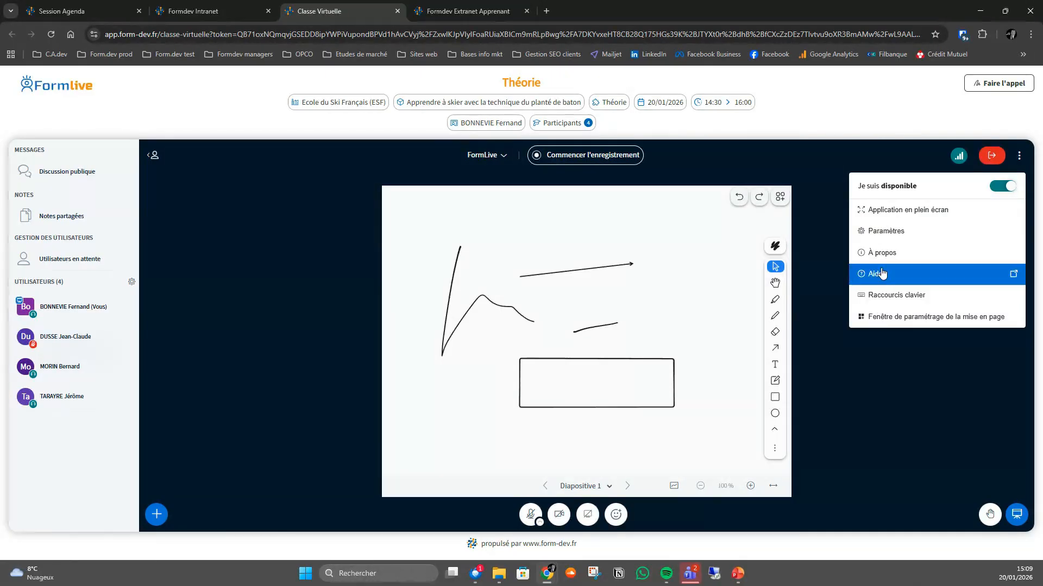
pyautogui.click(902, 232)
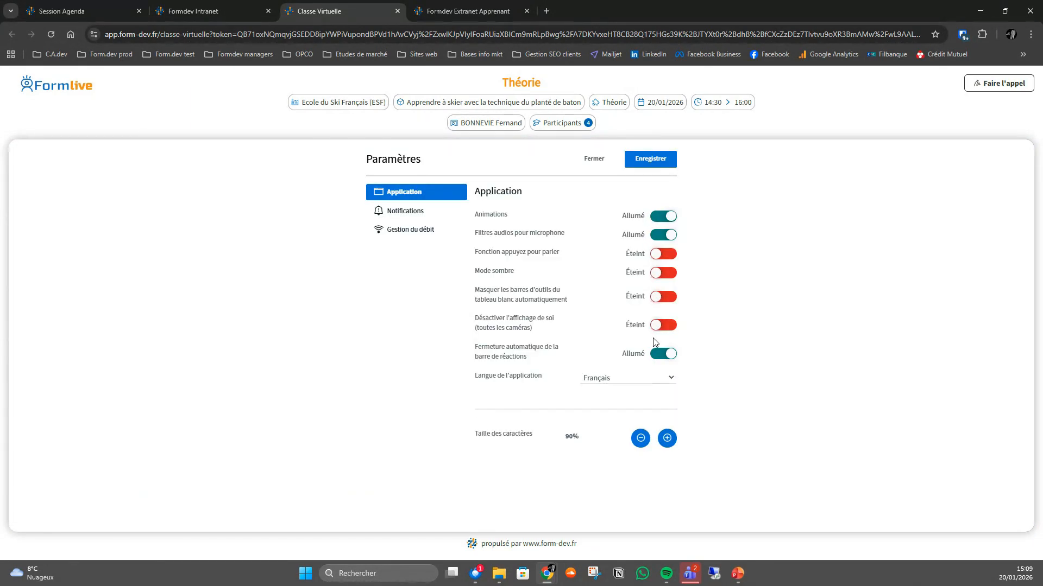
pyautogui.click(594, 160)
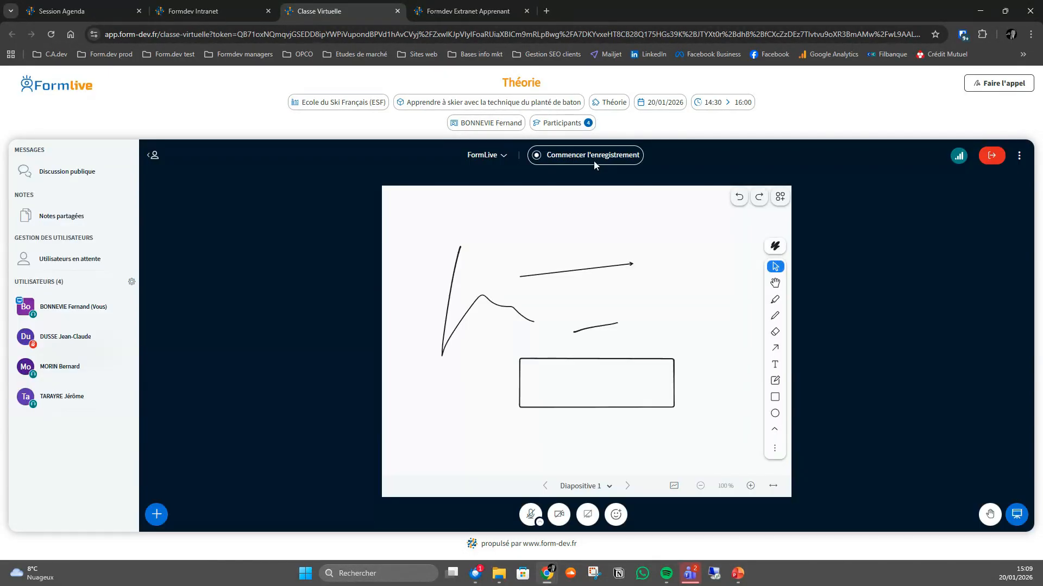
pyautogui.click(1019, 156)
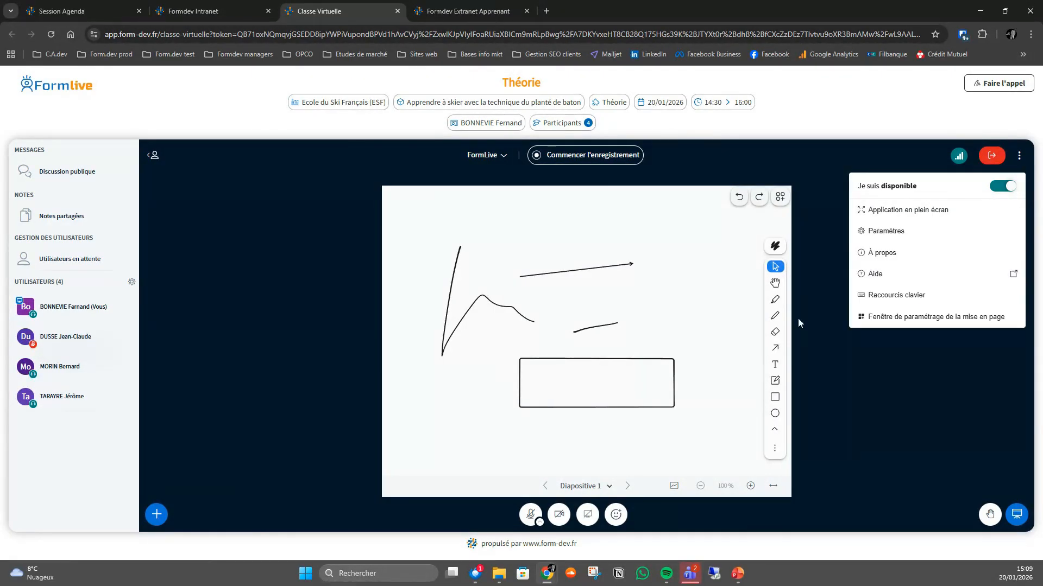
# - Examine the trainer's available actions and compare the Sondage and Quiz modes, closing the panel without launching a poll
pyautogui.click(154, 519)
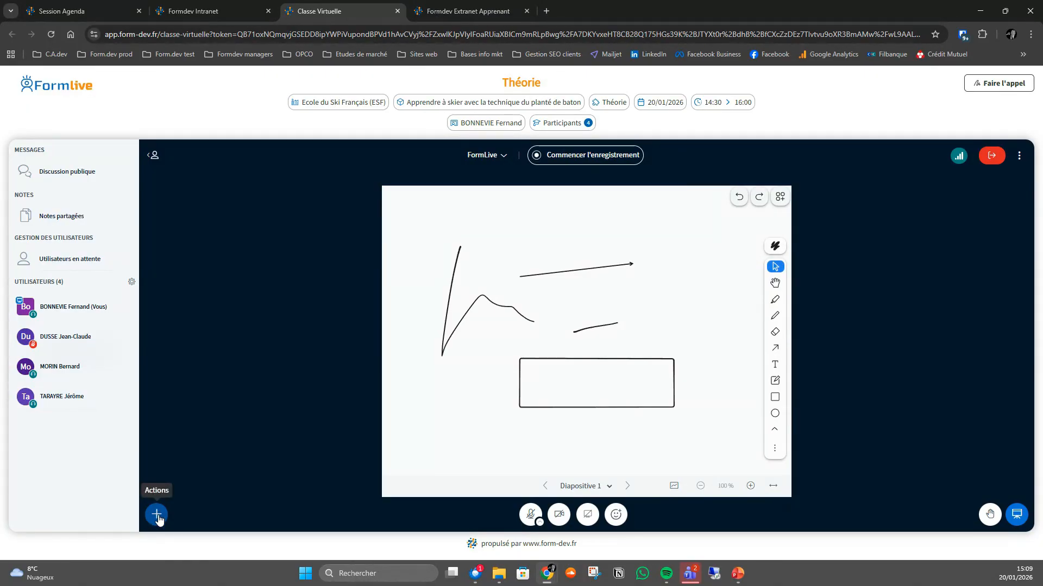
pyautogui.click(157, 516)
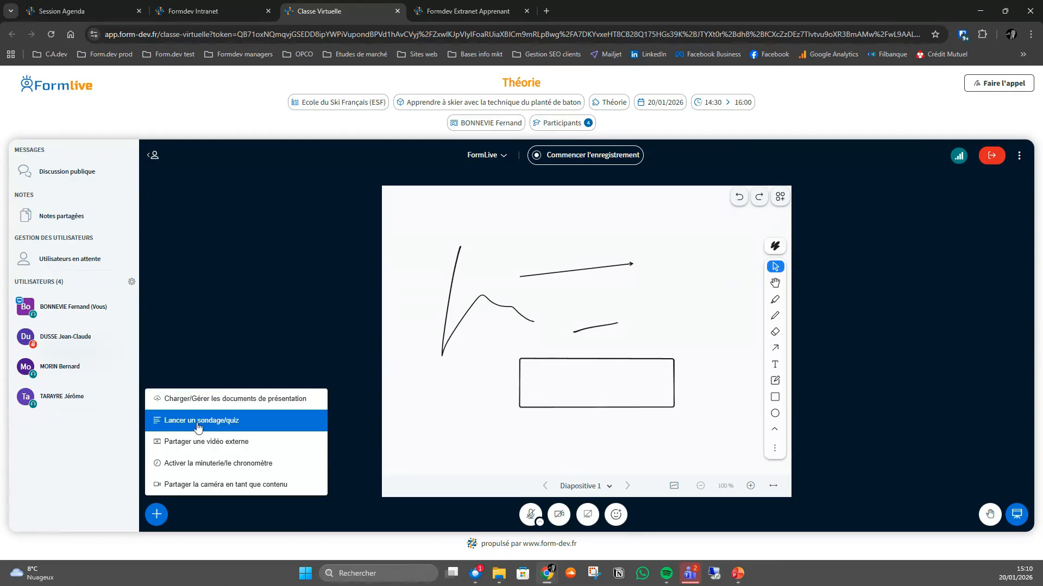
pyautogui.click(220, 423)
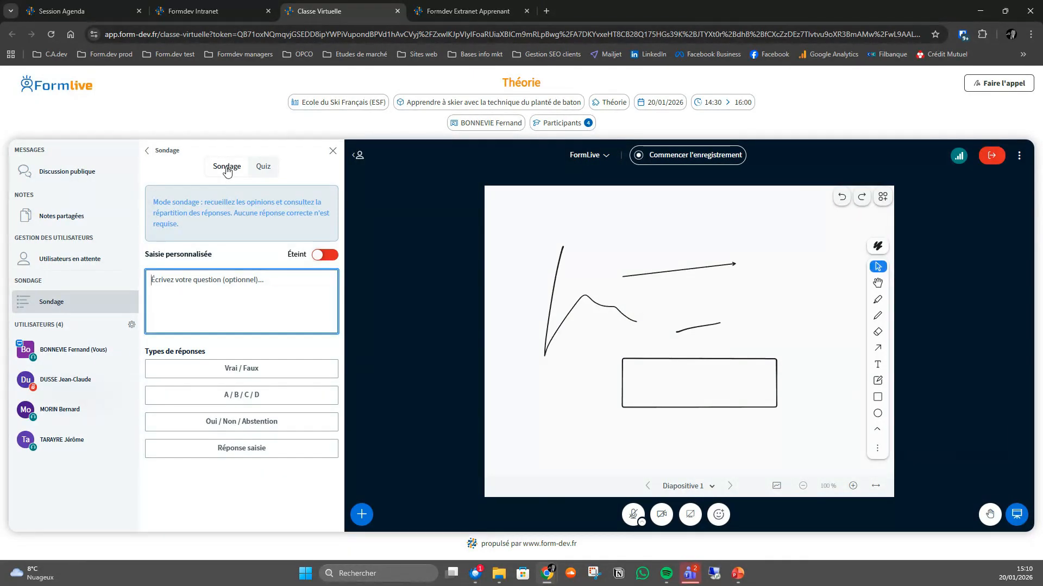
pyautogui.click(264, 168)
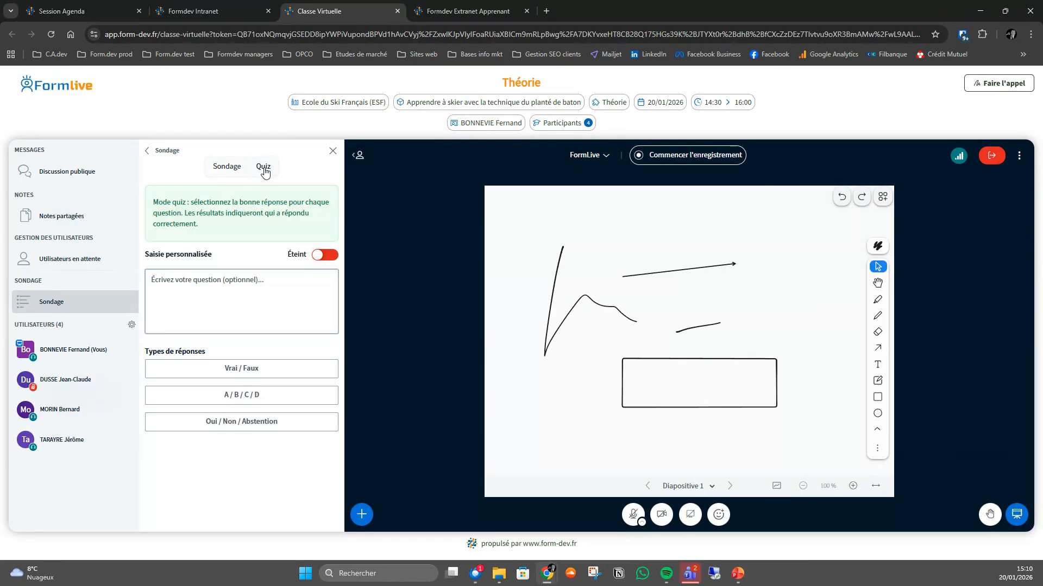
pyautogui.click(231, 168)
pyautogui.click(180, 288)
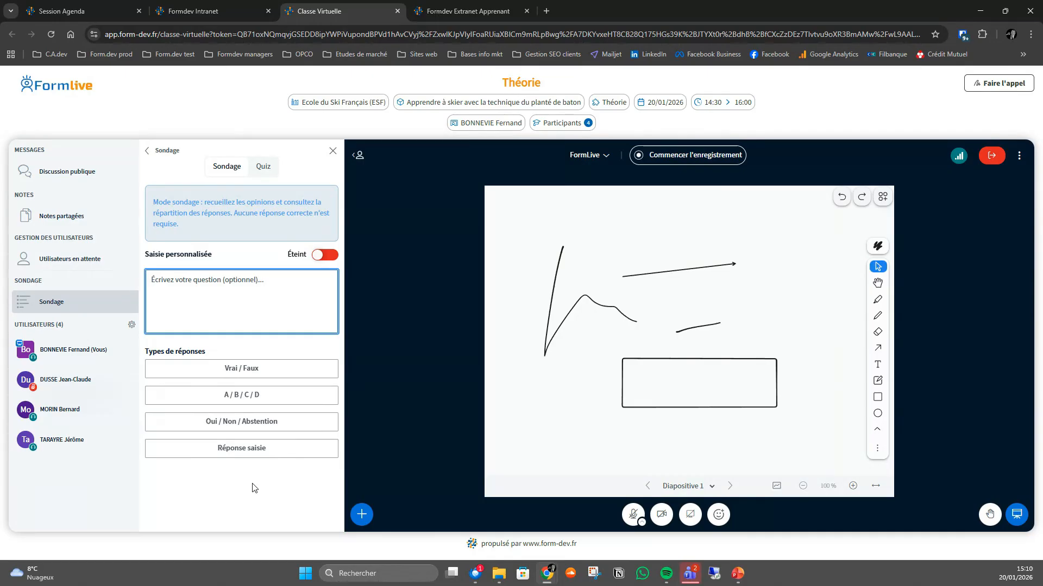
pyautogui.click(147, 151)
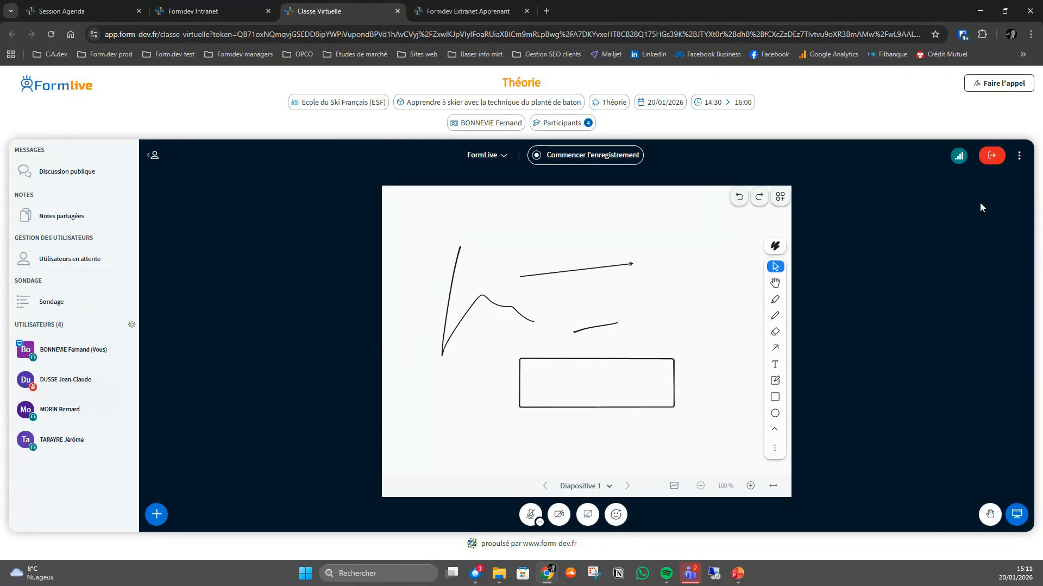
# - End the class for all users and download the session data from the participants' activity dashboard
pyautogui.click(991, 157)
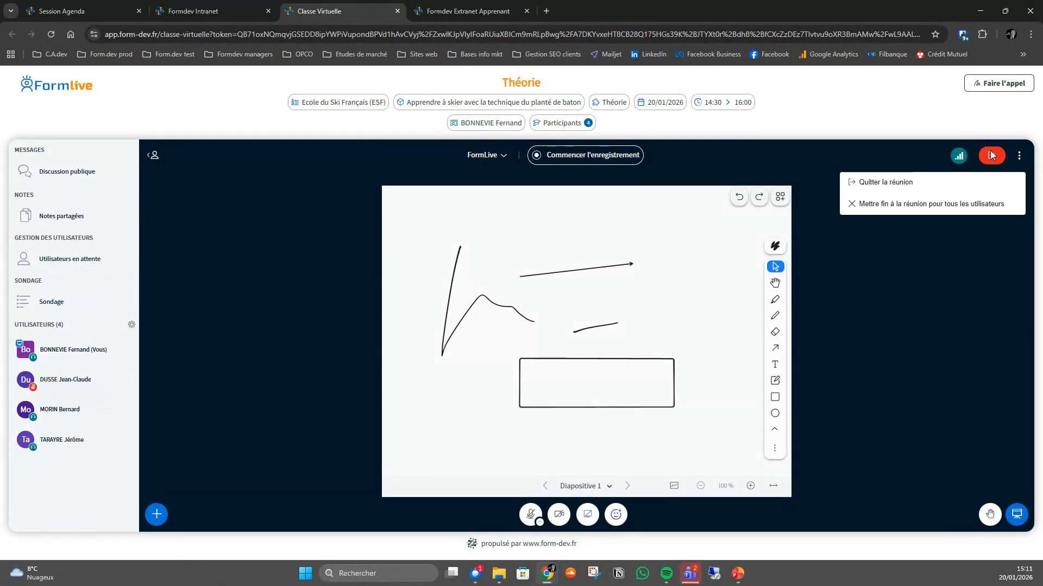
pyautogui.click(902, 209)
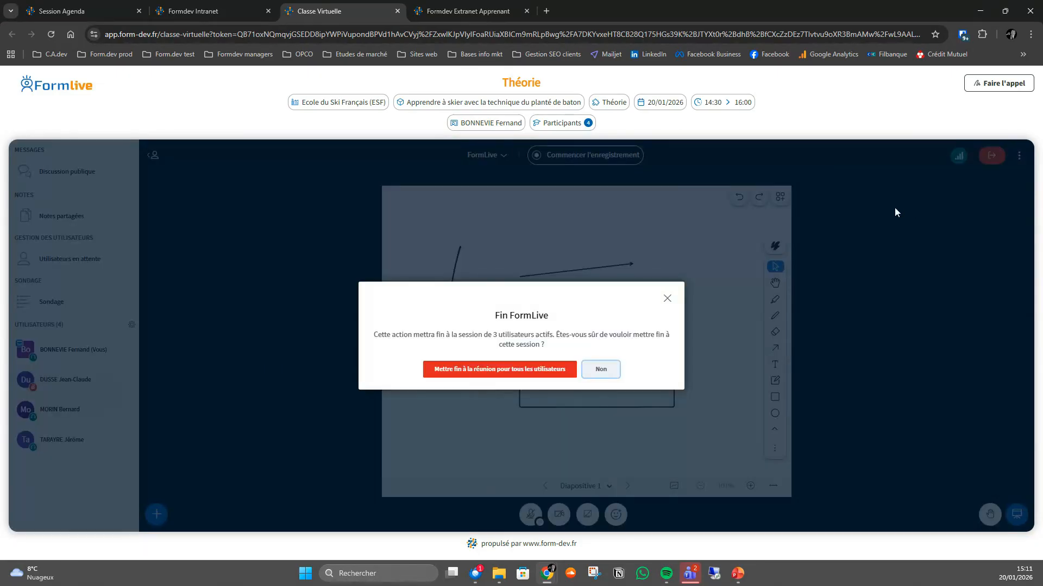
pyautogui.click(496, 370)
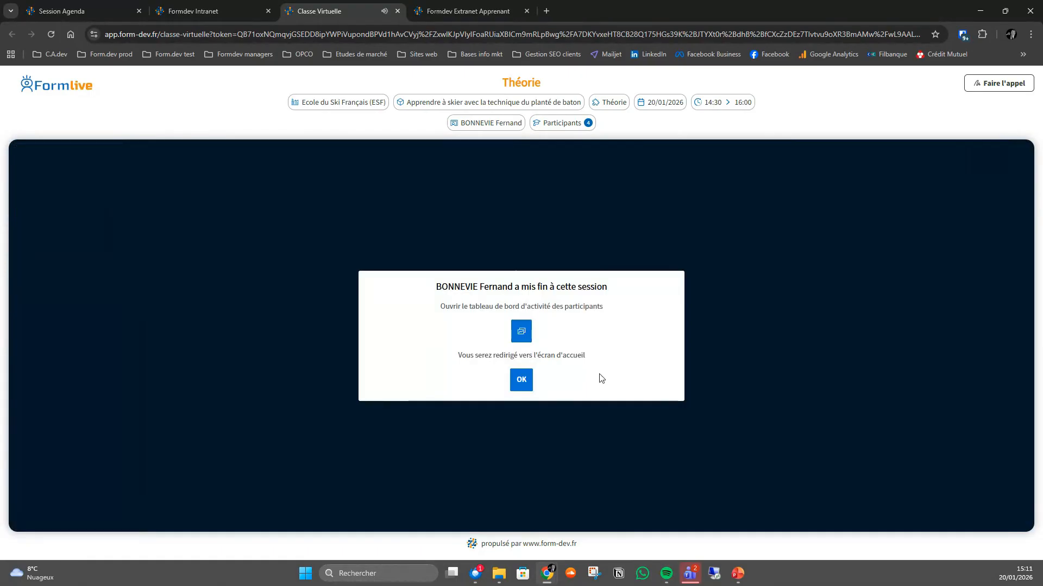
pyautogui.click(521, 332)
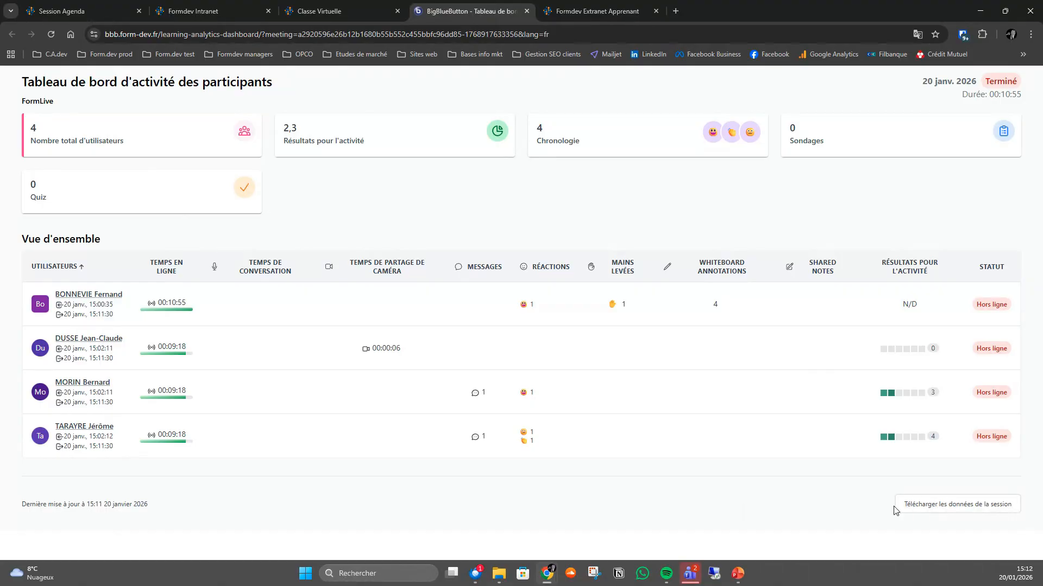
pyautogui.click(953, 509)
# - Return to session 0406 and list its virtual rooms
pyautogui.click(93, 10)
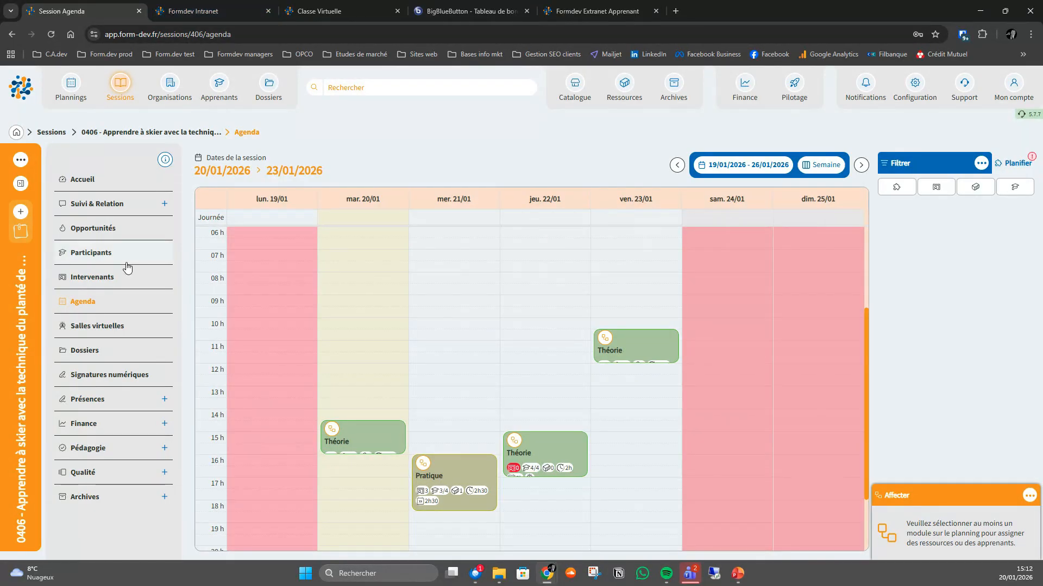
pyautogui.click(90, 331)
pyautogui.press('ctrl')
pyautogui.press('ctrl')
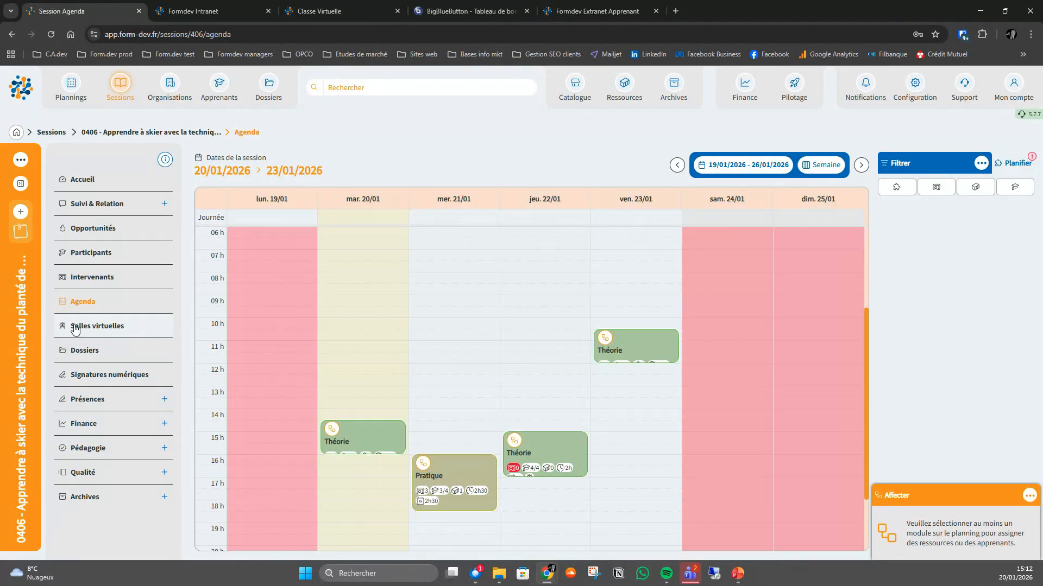
pyautogui.click(76, 329)
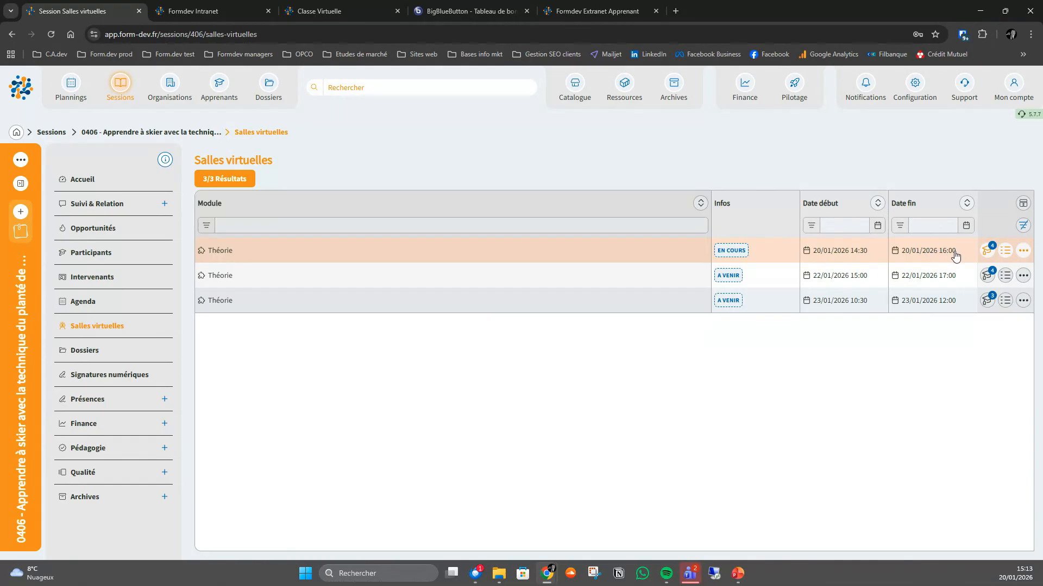
# - View the participants of the 20/01/2026 Théorie room and the third listed learner's invitation options, and close the list
pyautogui.click(987, 252)
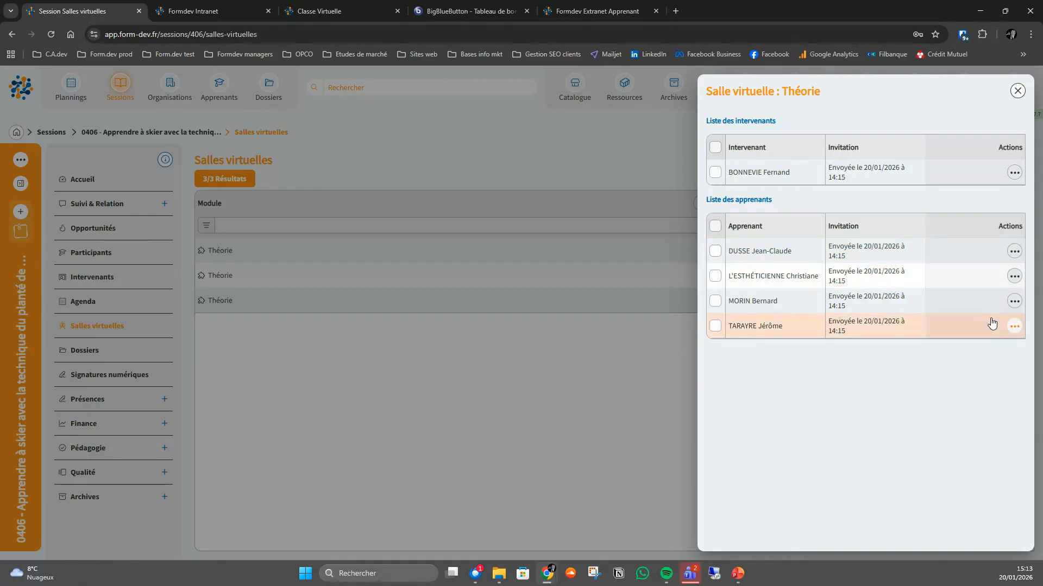
pyautogui.click(1015, 303)
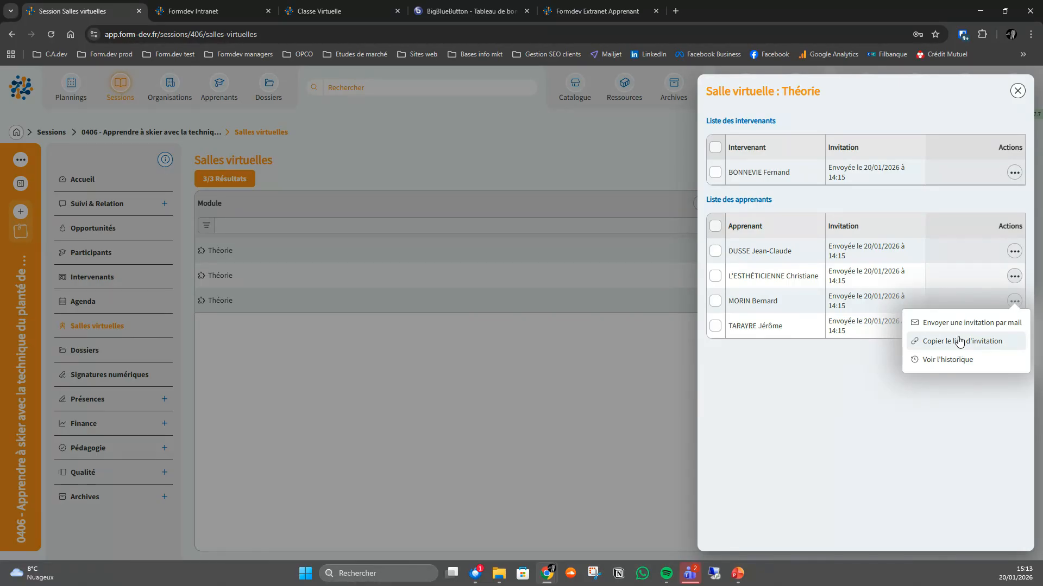
pyautogui.click(1017, 91)
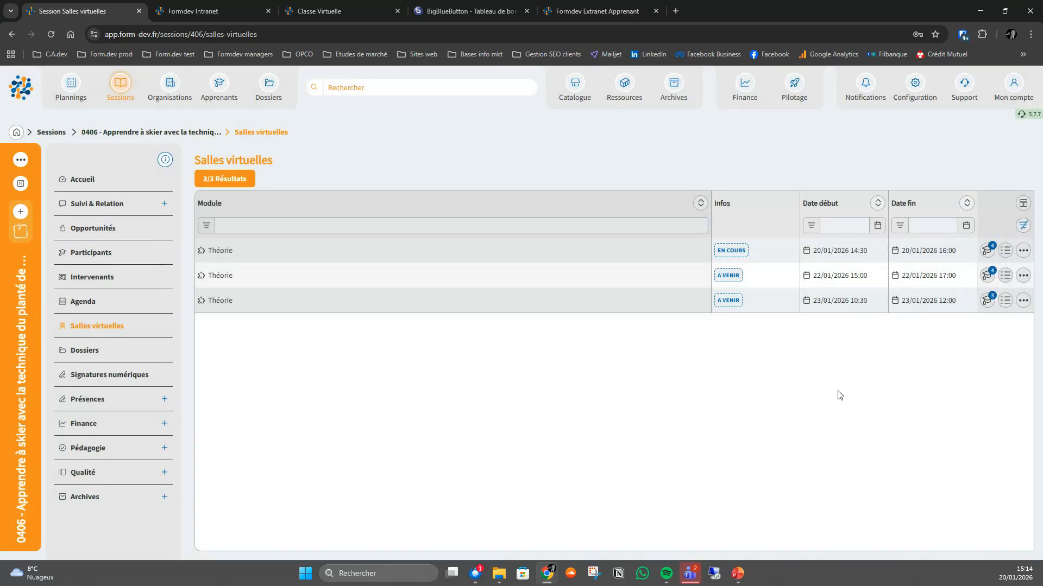
# - Examine the 20/01/2026 Théorie room's summary, expanding its class to read each participant's connection times
pyautogui.click(1004, 251)
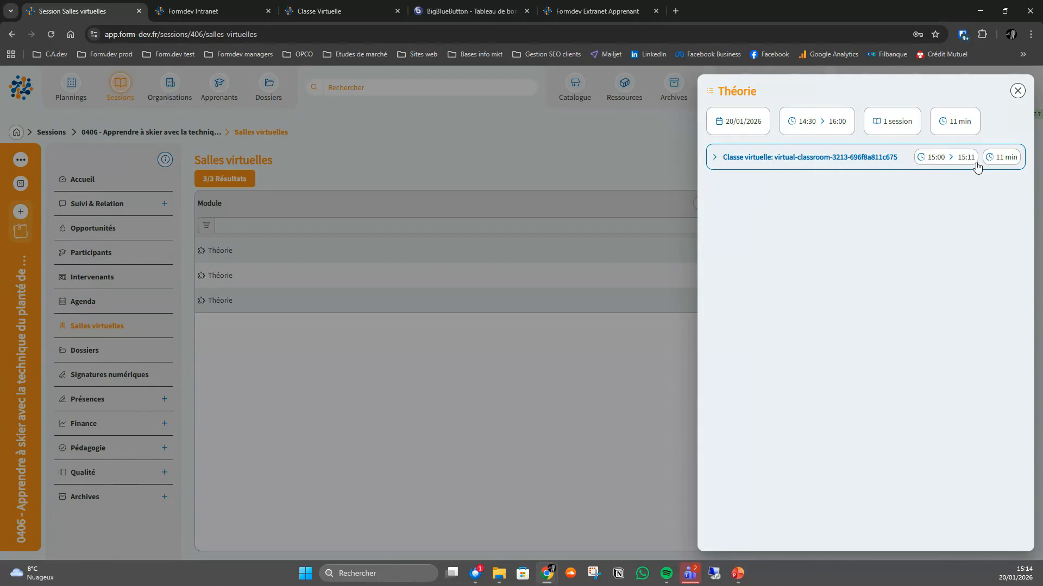
pyautogui.click(716, 159)
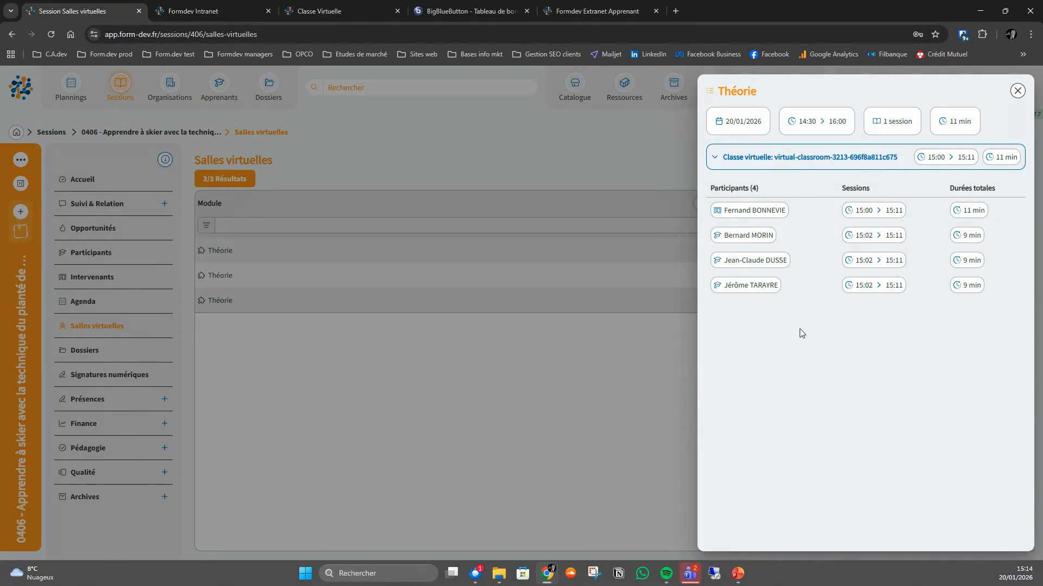
pyautogui.click(1017, 91)
# - Preview the PDF summary of the 20/01/2026 Théorie room at 110% zoom and close it
pyautogui.click(1023, 250)
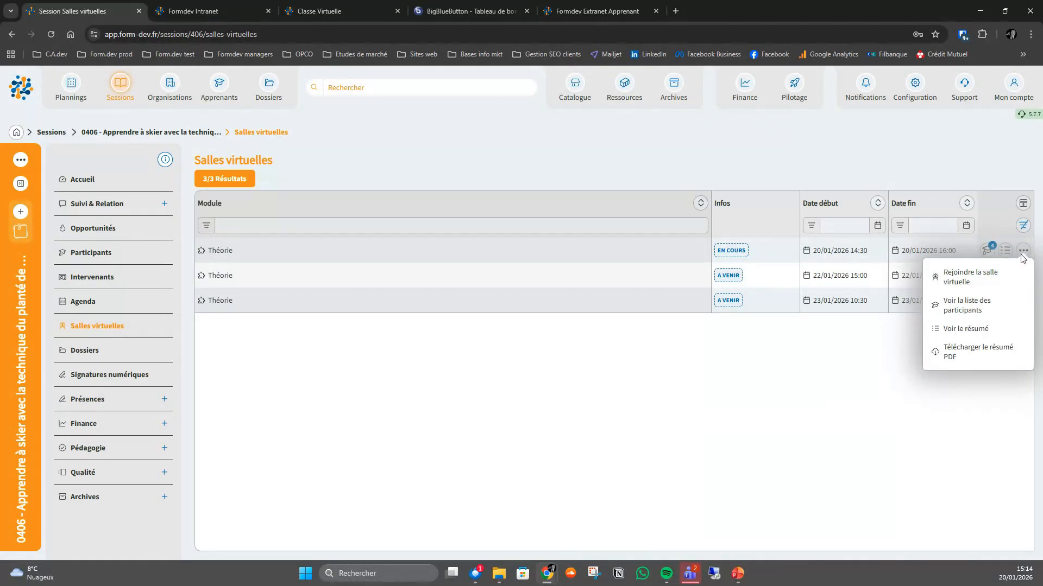
pyautogui.click(953, 361)
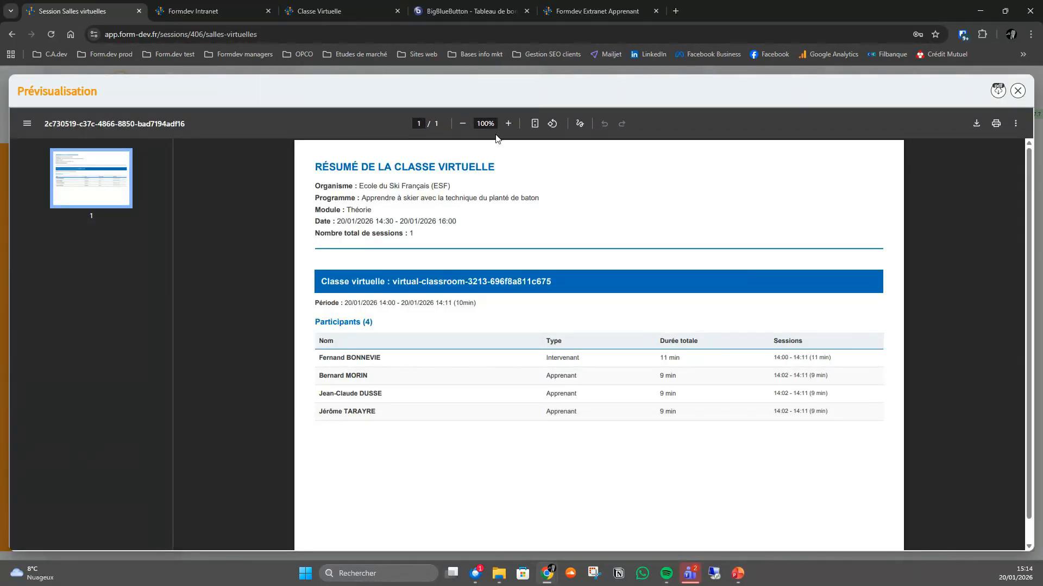
pyautogui.click(509, 124)
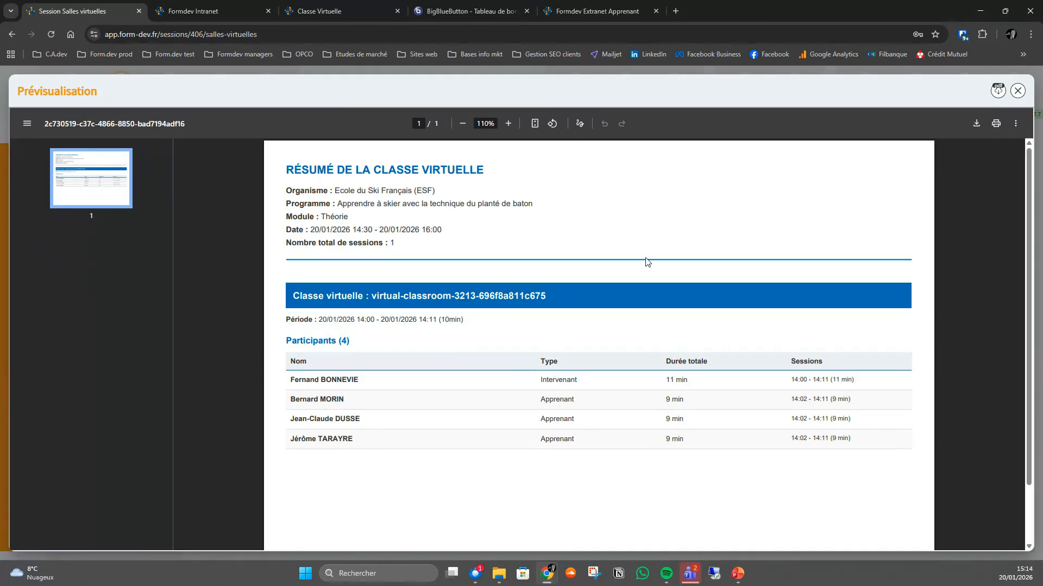
pyautogui.click(1017, 91)
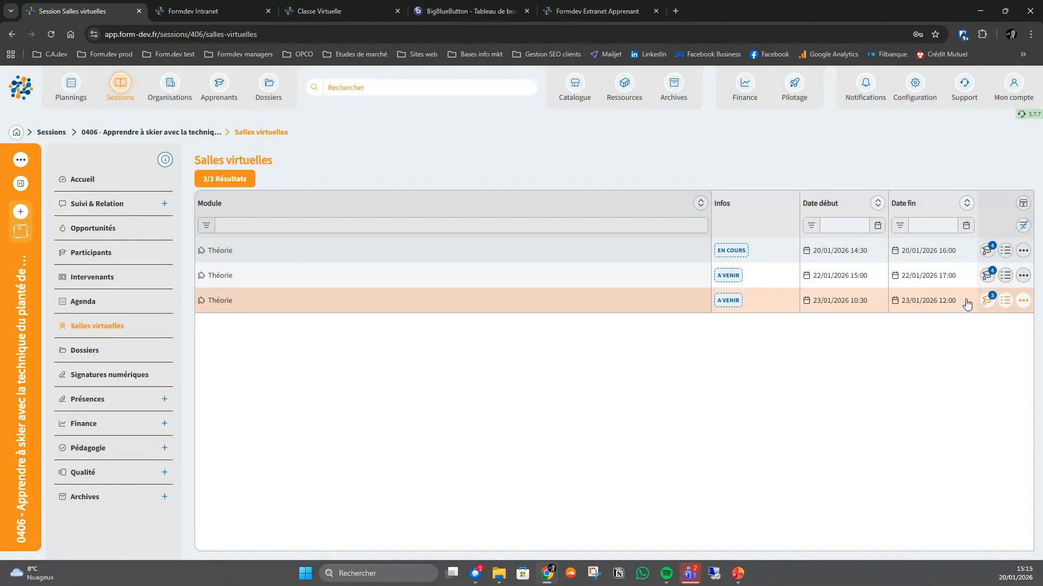
# - Reopen the 20/01/2026 Théorie room's summary, and sign in to Formdev2 in a new browser tab with the saved username and password
pyautogui.click(1005, 250)
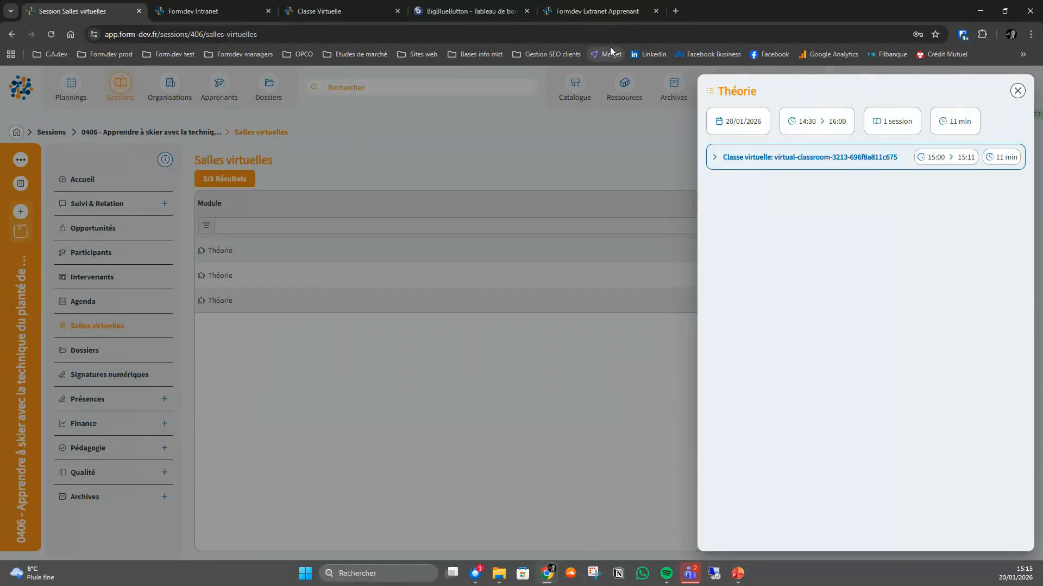
pyautogui.click(675, 11)
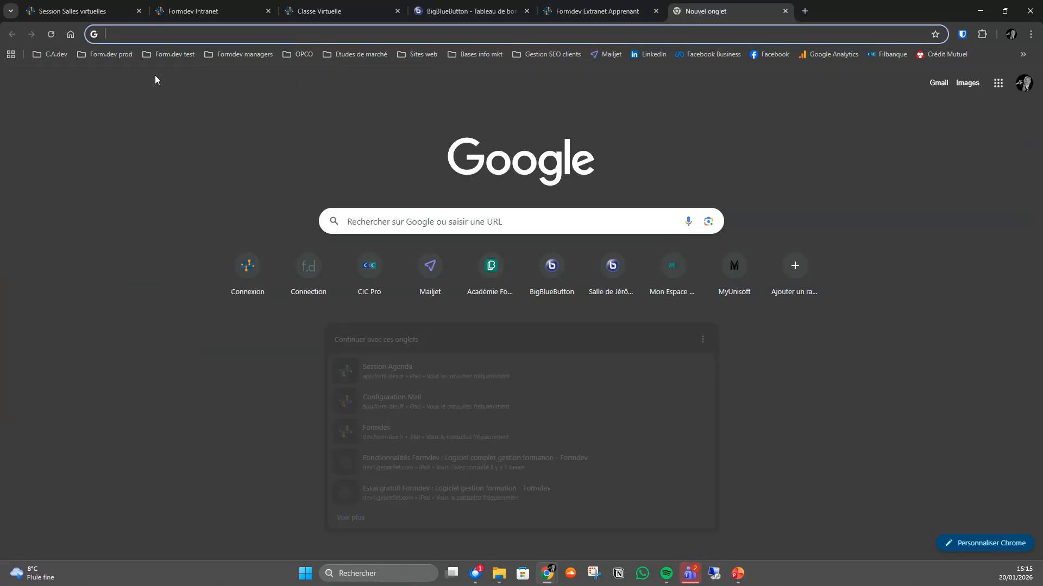
pyautogui.click(112, 58)
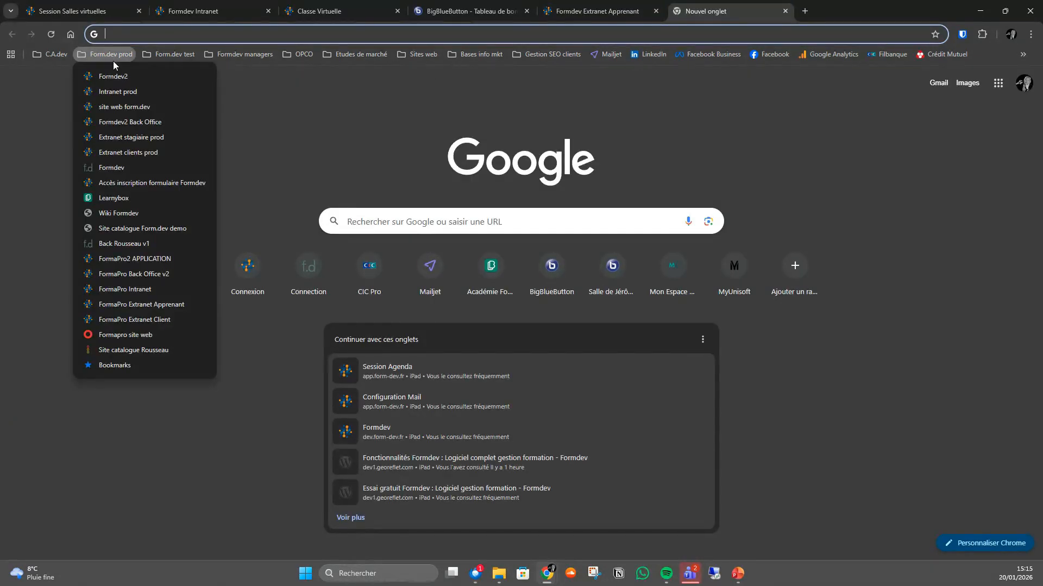
pyautogui.click(115, 76)
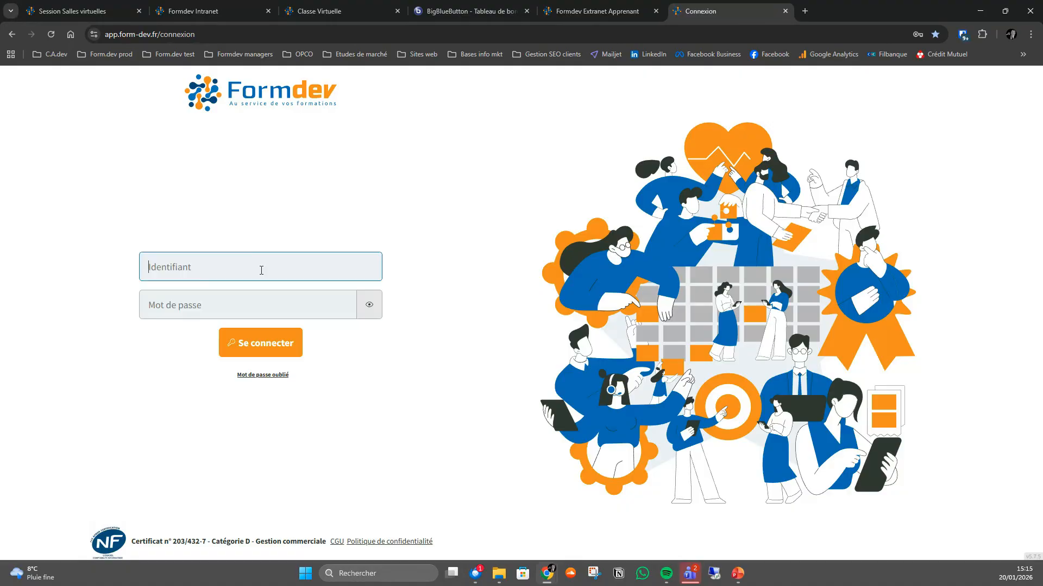
pyautogui.click(261, 270)
pyautogui.click(348, 339)
pyautogui.click(262, 344)
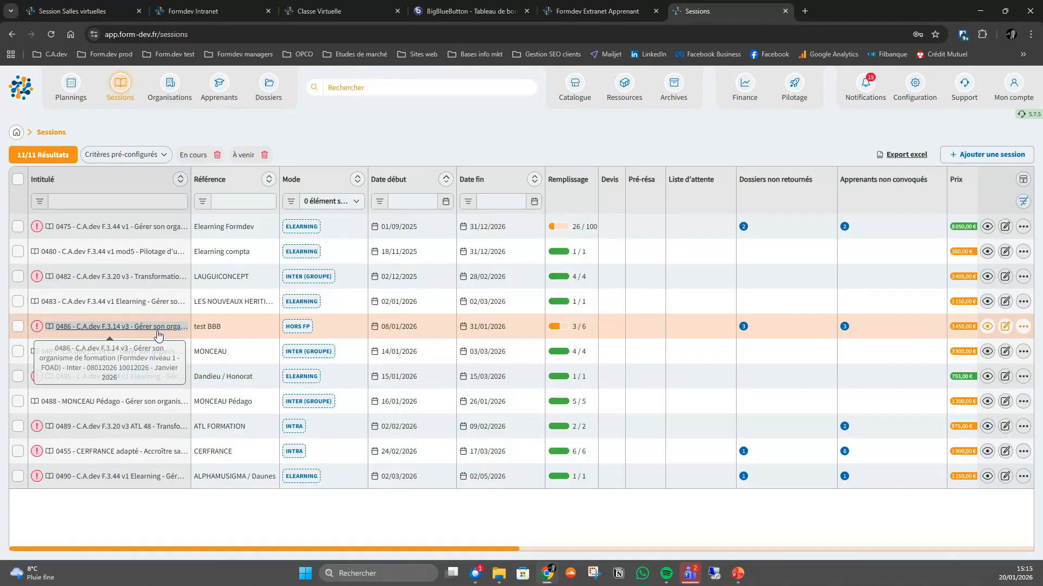
# - Open session 0486's virtual rooms and view the summaries of the 09/01/2026 and 10/01/2026 rooms
pyautogui.click(158, 328)
pyautogui.click(415, 326)
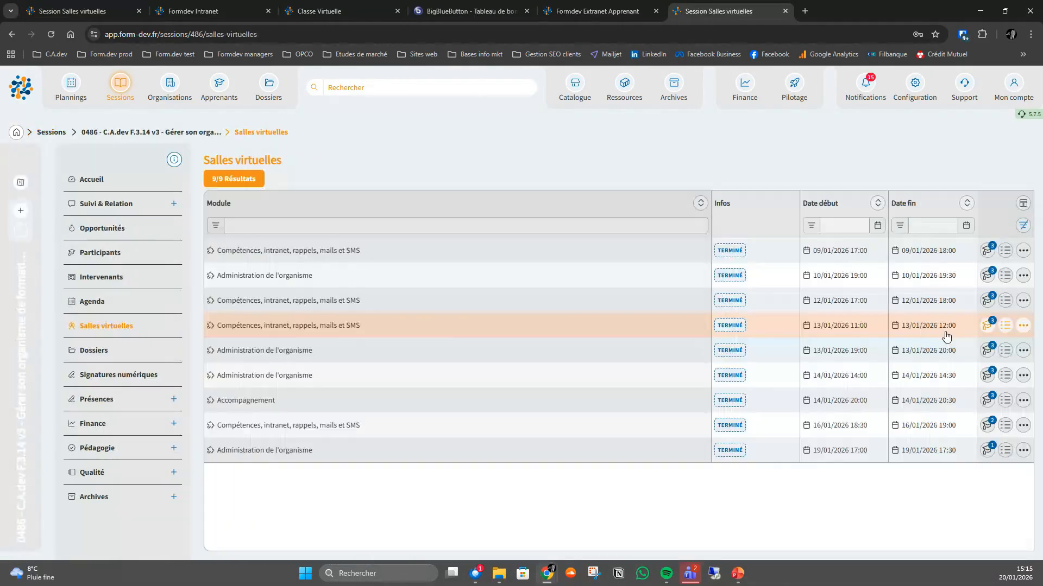
pyautogui.click(1005, 251)
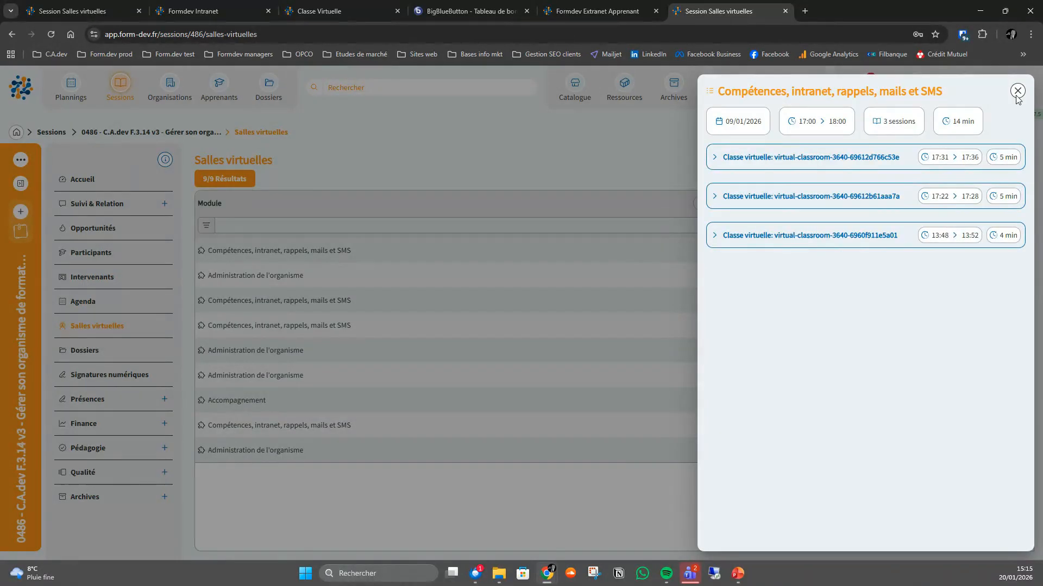
pyautogui.click(1018, 91)
pyautogui.click(1006, 280)
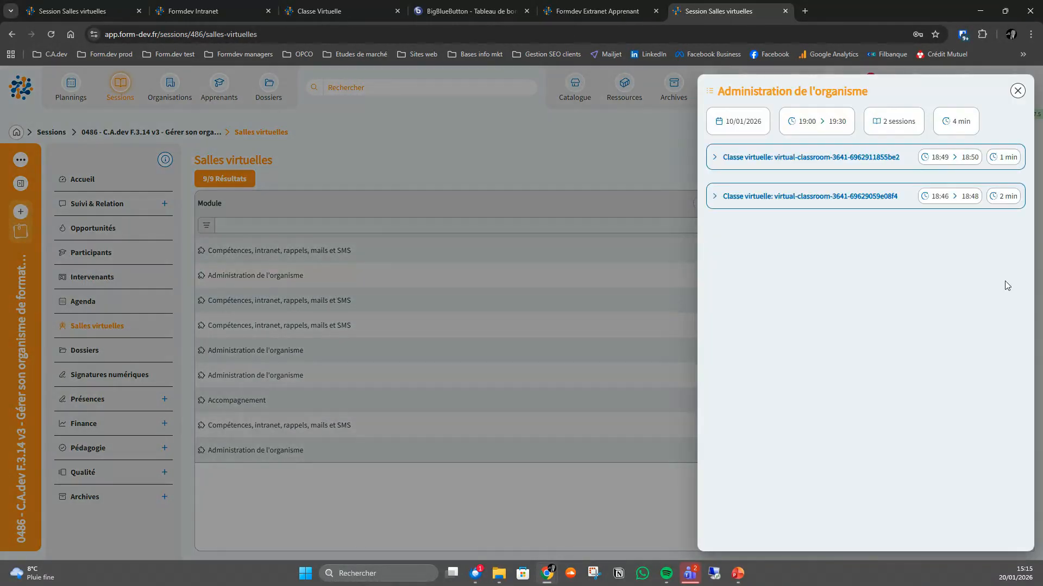
pyautogui.click(1017, 91)
# - Examine the 12/01/2026 room's summary, expanding all its virtual classes to compare participants' connection times
pyautogui.click(1006, 305)
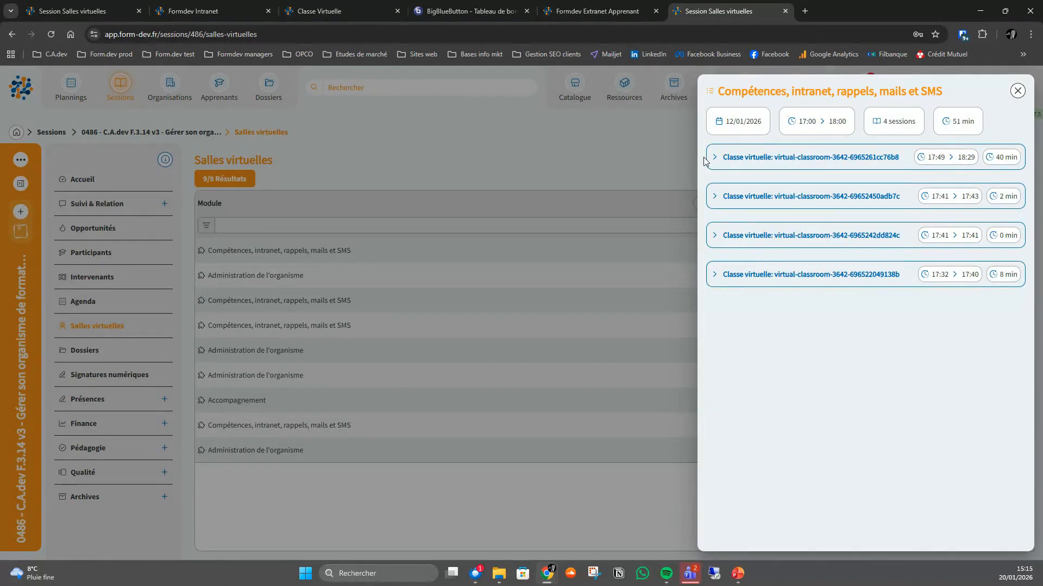
pyautogui.click(715, 158)
pyautogui.click(714, 217)
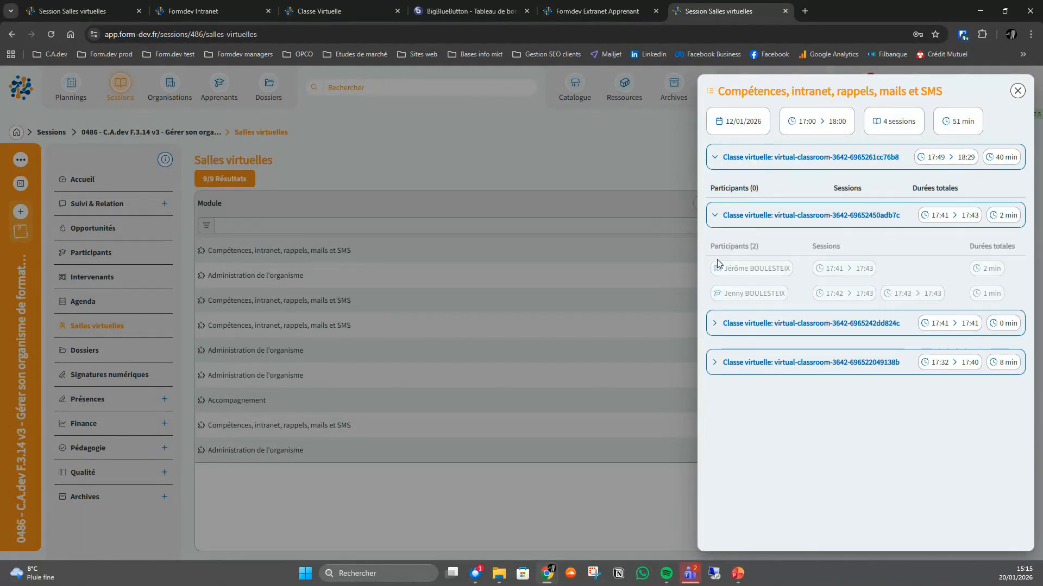
pyautogui.click(714, 324)
pyautogui.click(714, 407)
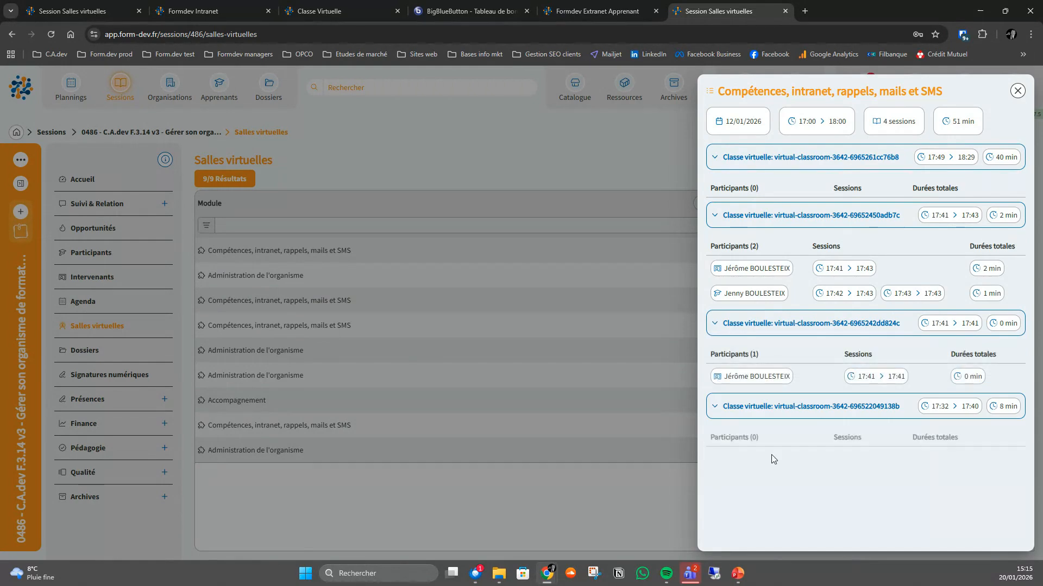
pyautogui.click(1017, 91)
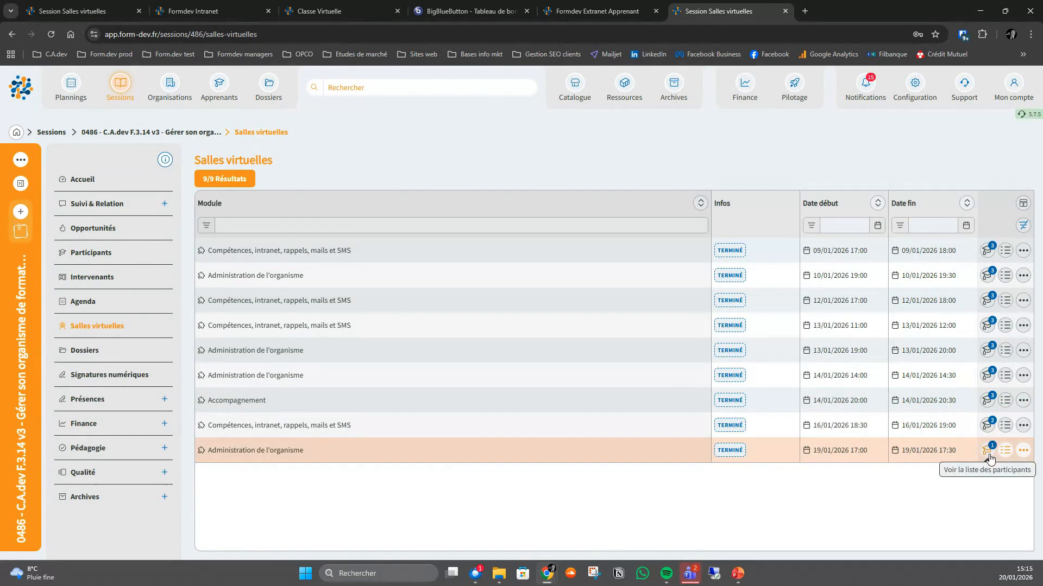
# - Review the participants' connection times in both virtual classes of the 19/01/2026 Administration de l'organisme room
pyautogui.click(990, 458)
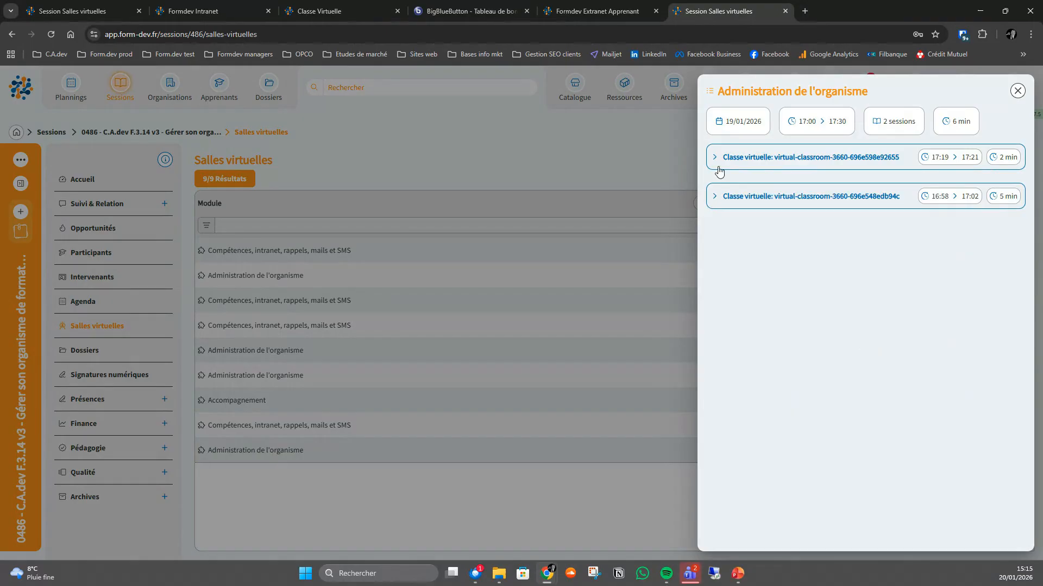
pyautogui.click(714, 167)
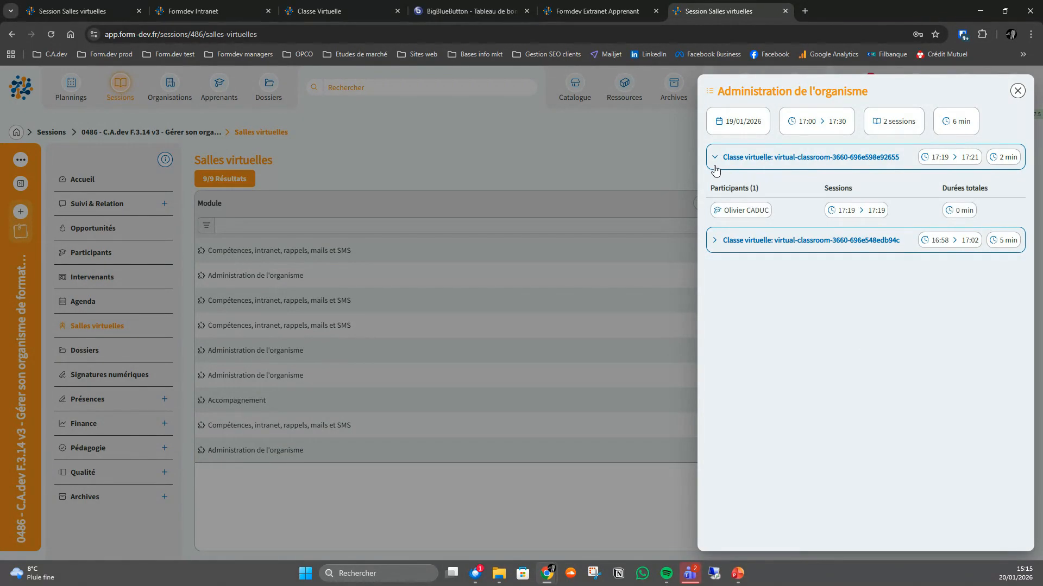
pyautogui.click(714, 240)
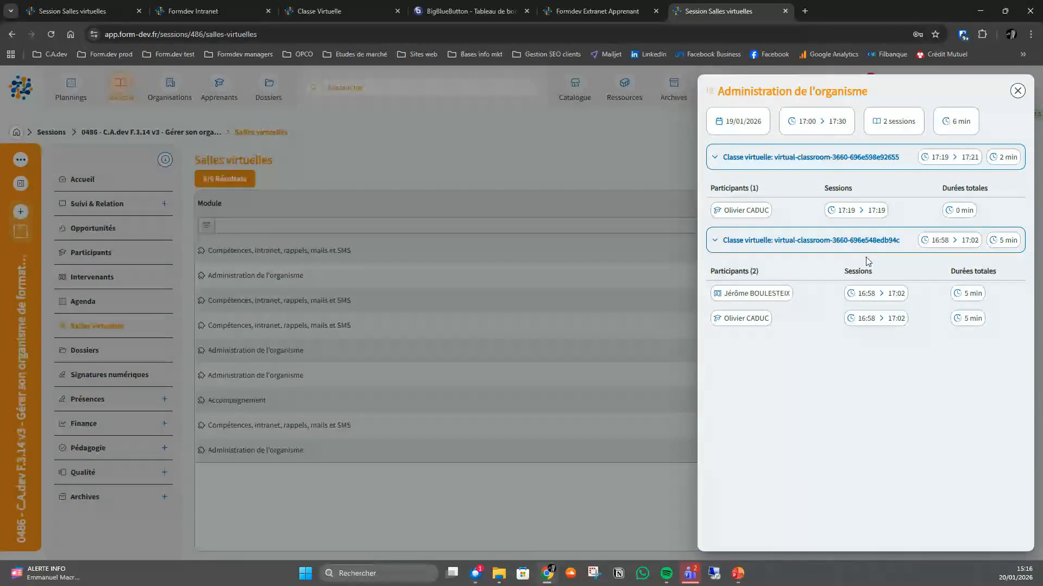
pyautogui.click(1018, 91)
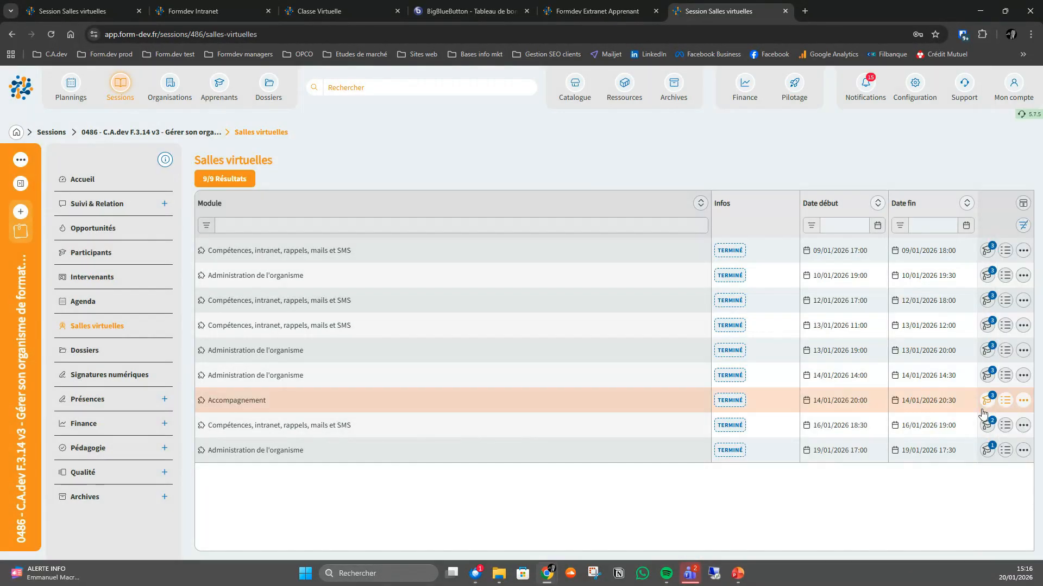
# - Review the connection times in the 14/01/2026 Accompagnement room's summary and return to session 0406's list of virtual rooms
pyautogui.click(1011, 403)
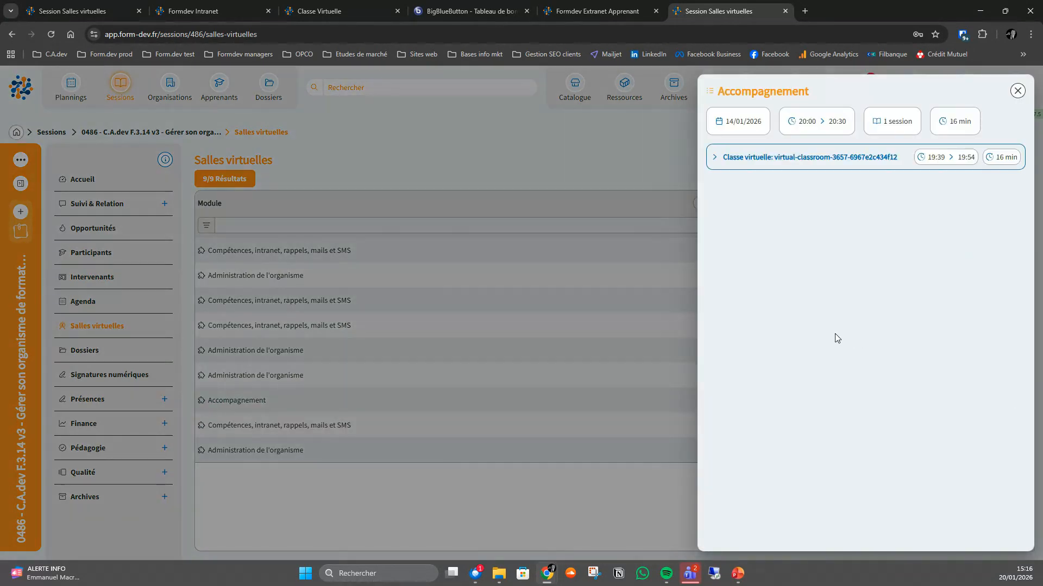
pyautogui.click(716, 157)
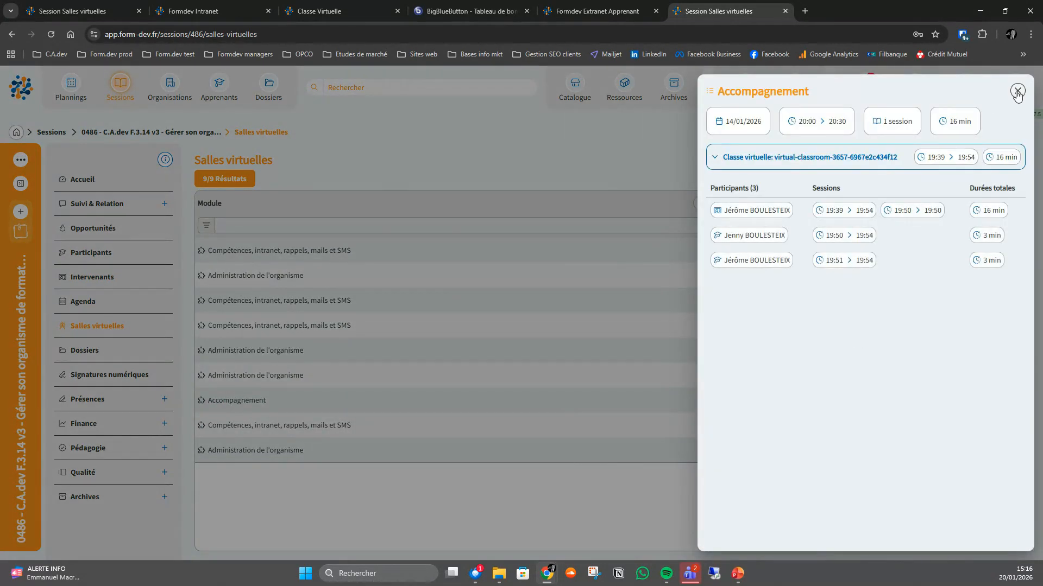
pyautogui.click(1018, 91)
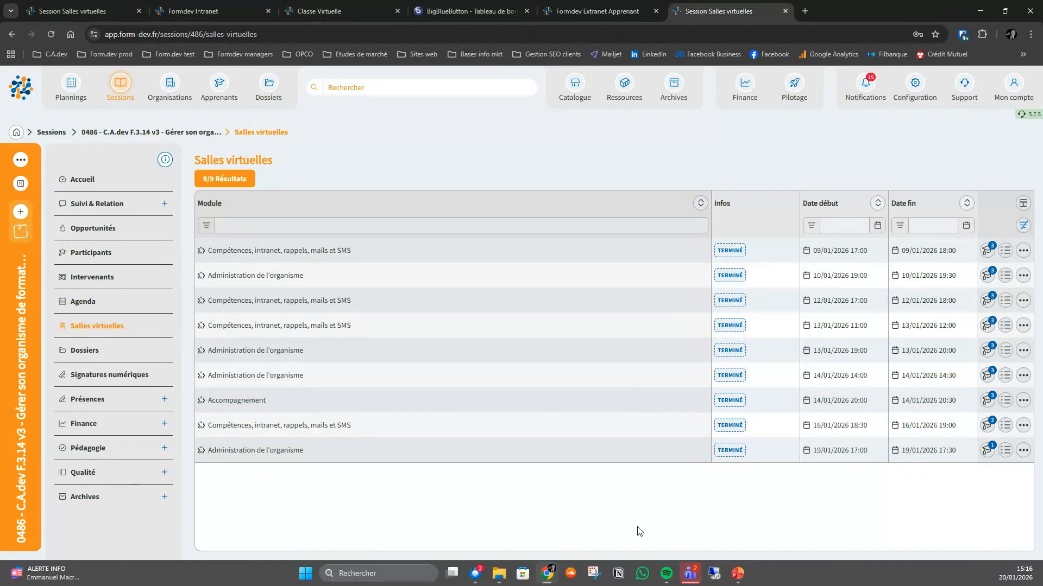
pyautogui.click(92, 11)
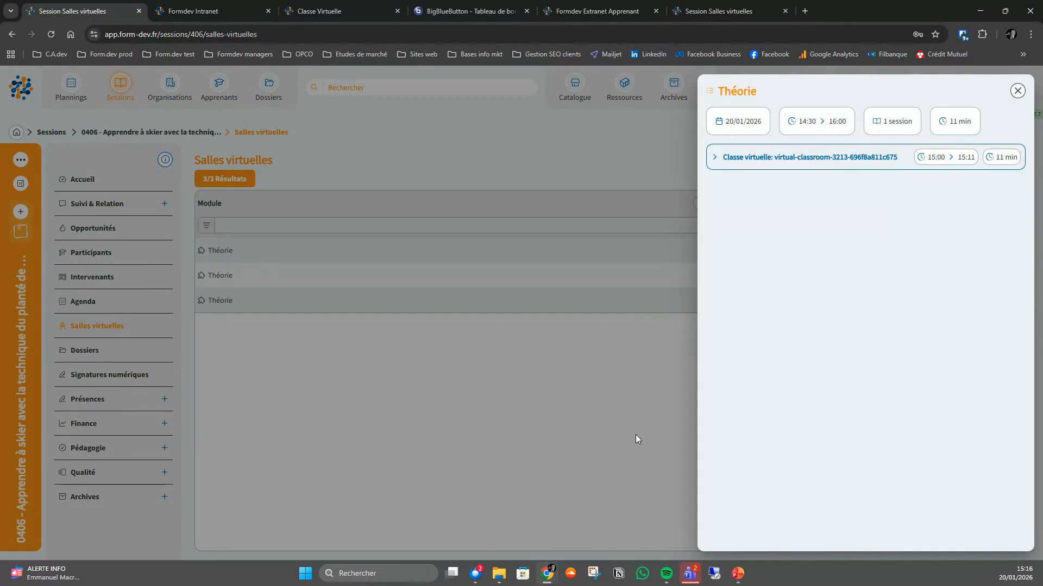
pyautogui.click(1018, 91)
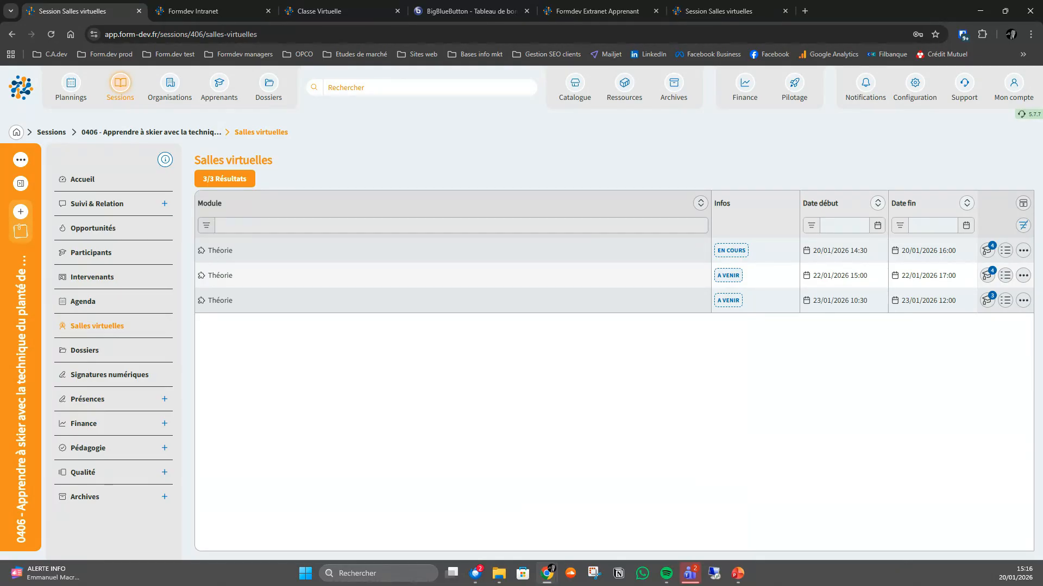
# - Switch to PowerPoint, present the Tarification slide and reveal its first item
pyautogui.hotkey('alt', 'Tab')
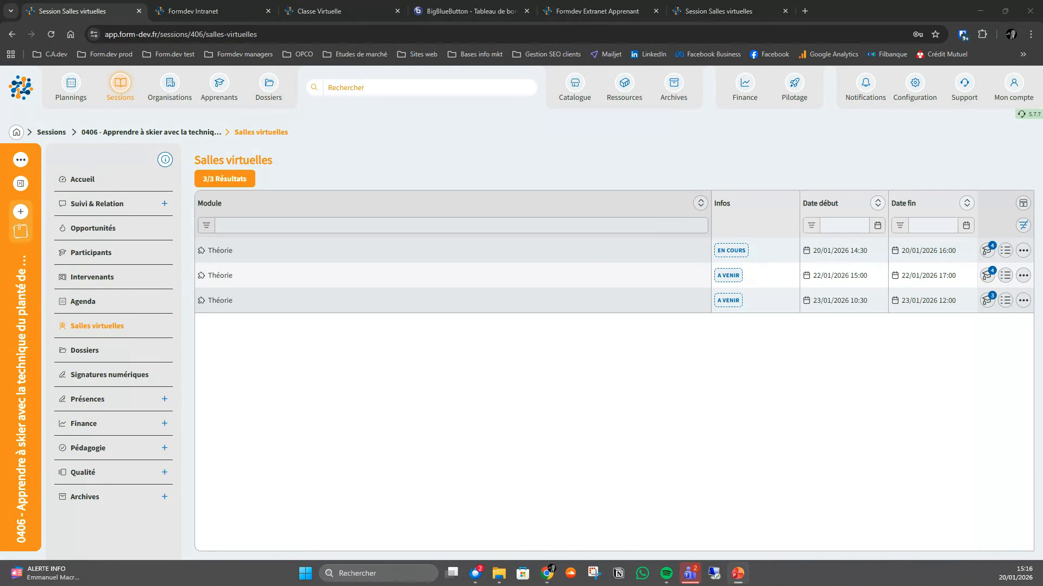
pyautogui.hotkey('shift', 'F5')
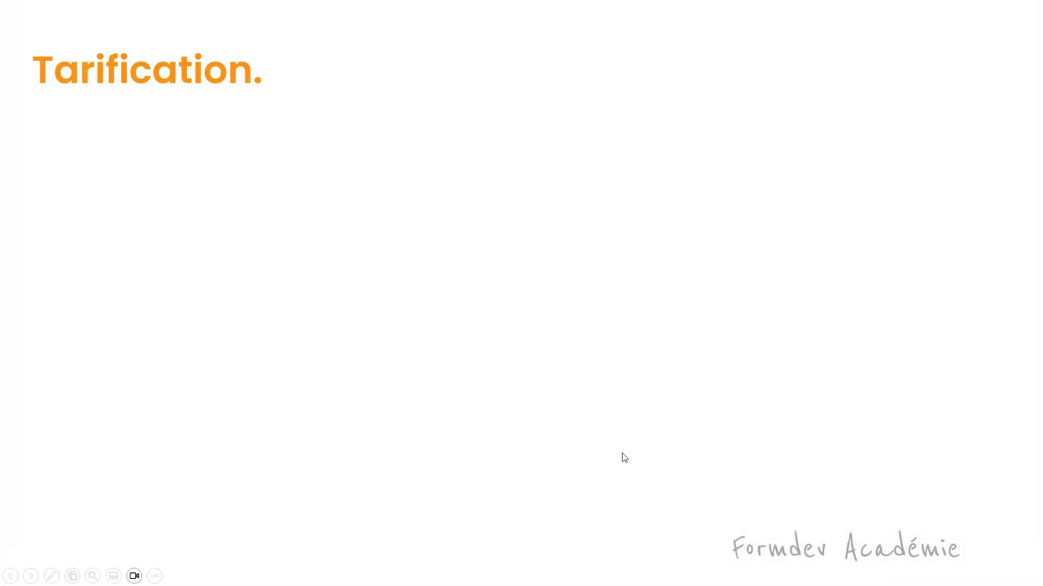
pyautogui.click(672, 429)
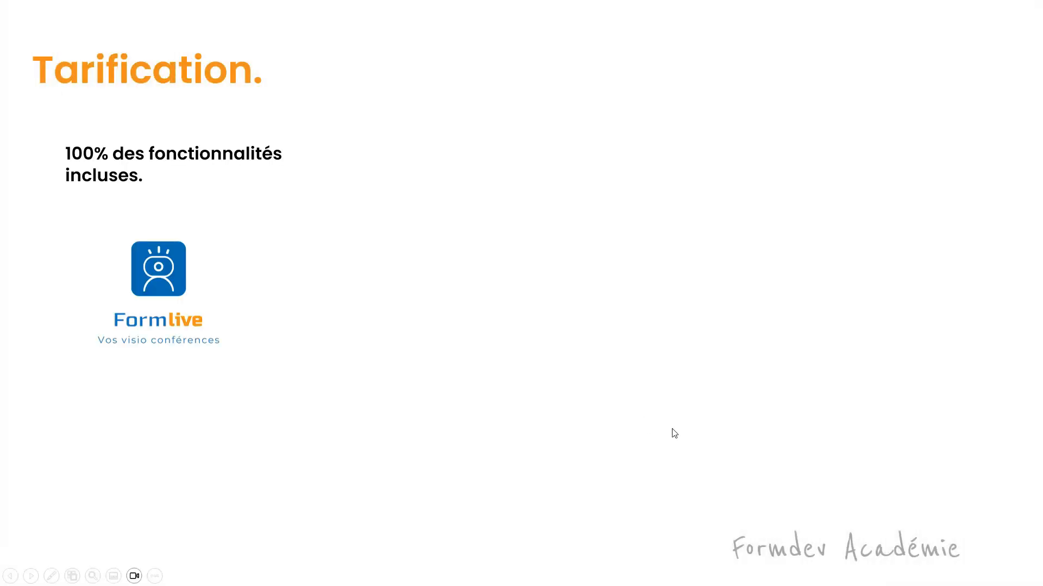